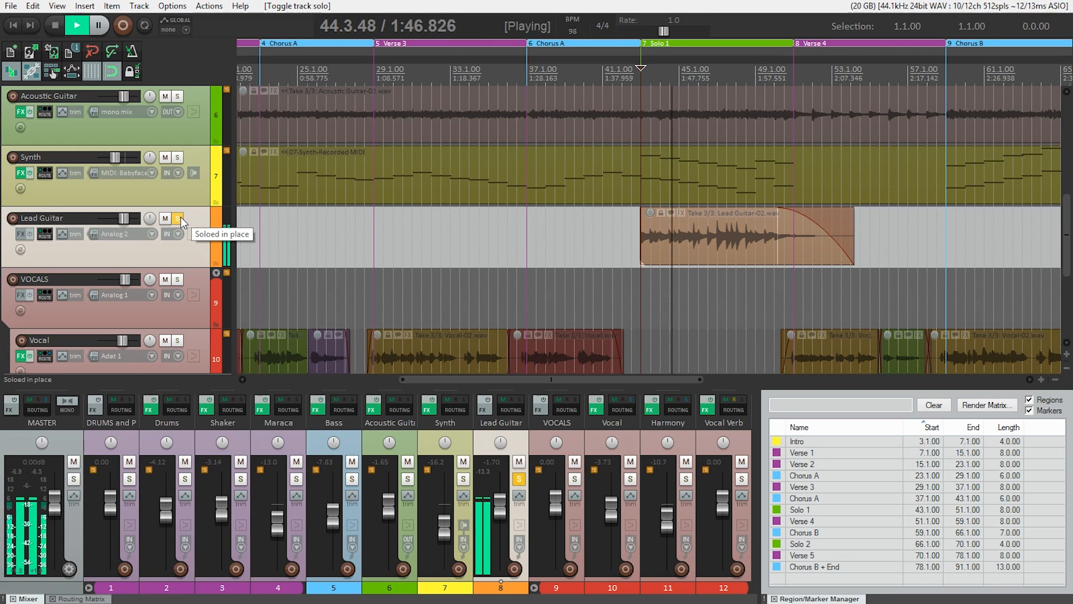
# - Stop playback and add the JS: Convolution Amp/Cab Modeler effect to the Lead Guitar track
pyautogui.press('space')
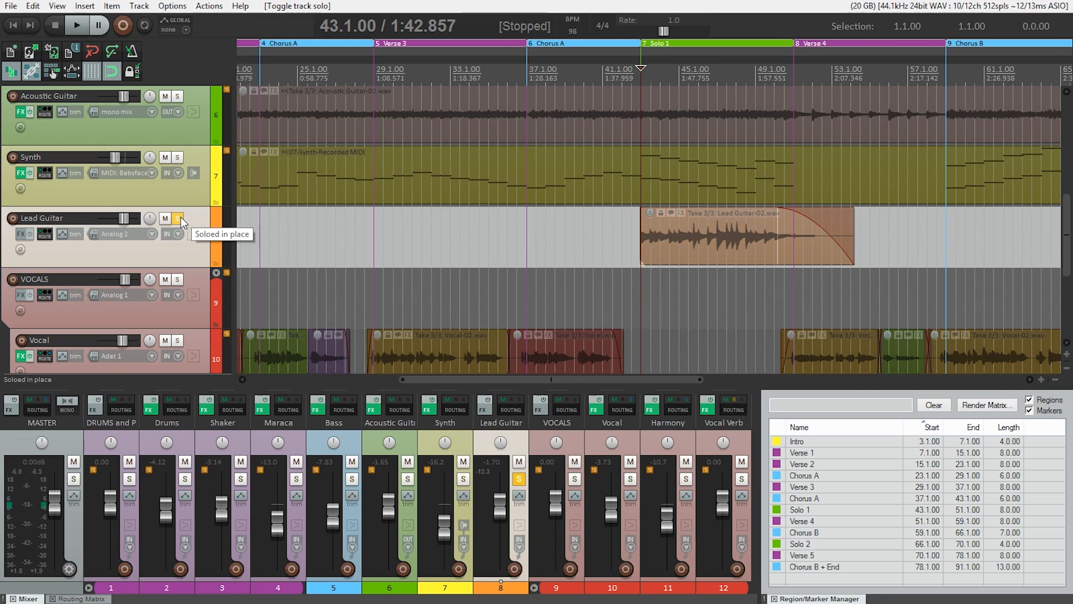
pyautogui.click(22, 232)
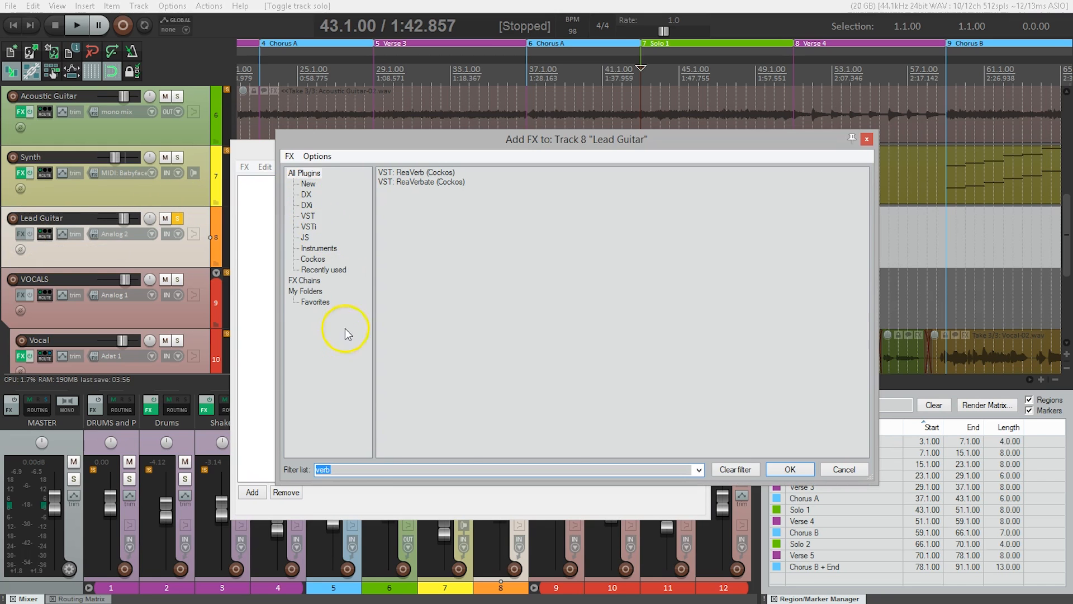
pyautogui.click(364, 469)
pyautogui.moveTo(363, 469); pyautogui.dragTo(302, 470)
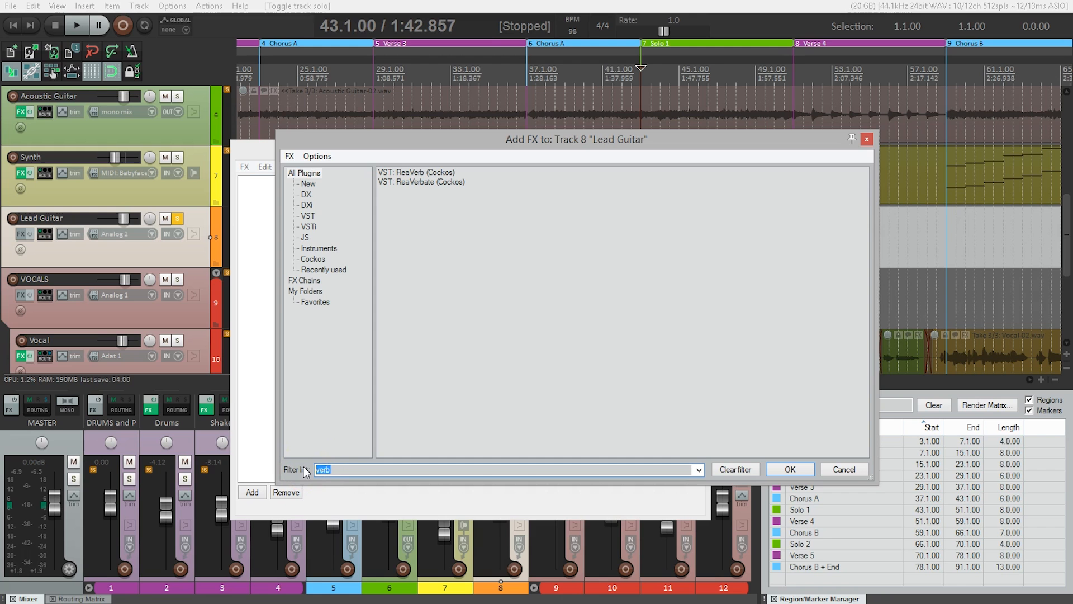
pyautogui.write('amp')
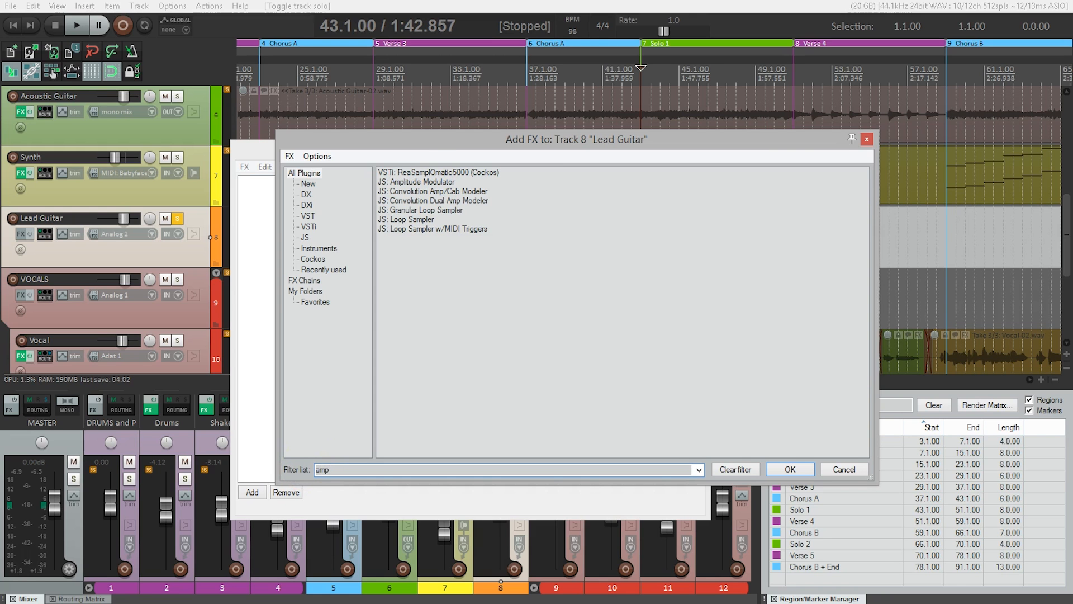
pyautogui.click(419, 191)
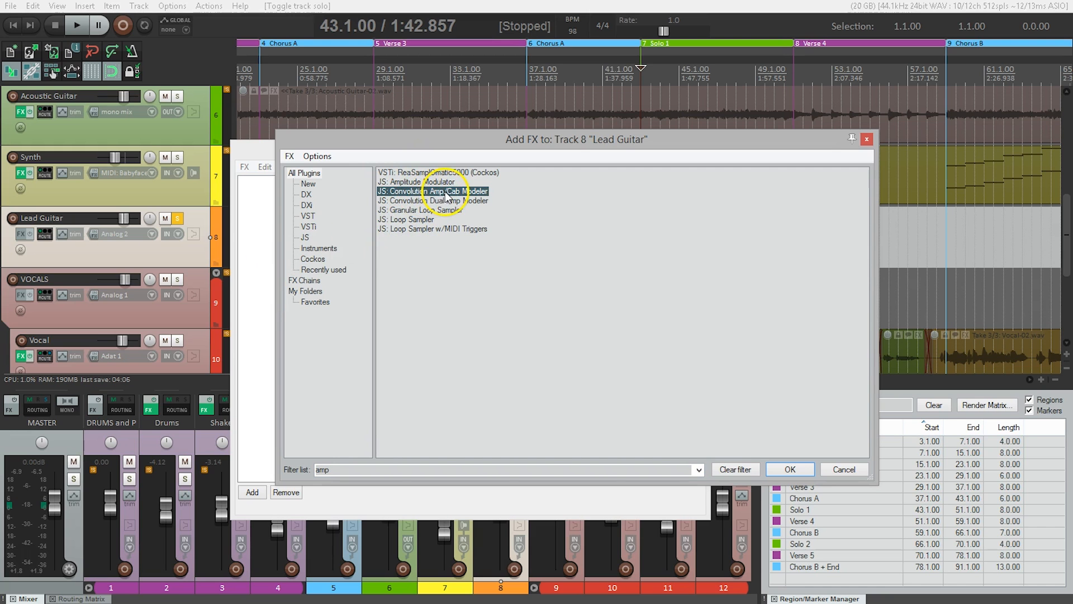
pyautogui.click(794, 455)
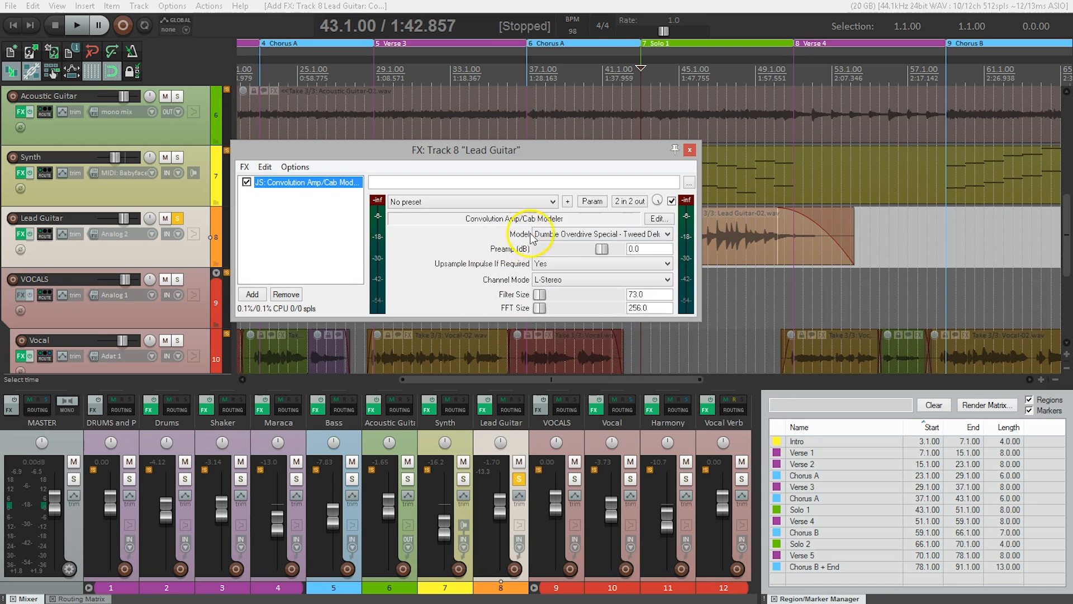
# - Review the amp models and compare the soloed guitar with the Dumble Overdrive Special - Tweed Deluxe model active and bypassed
pyautogui.click(628, 235)
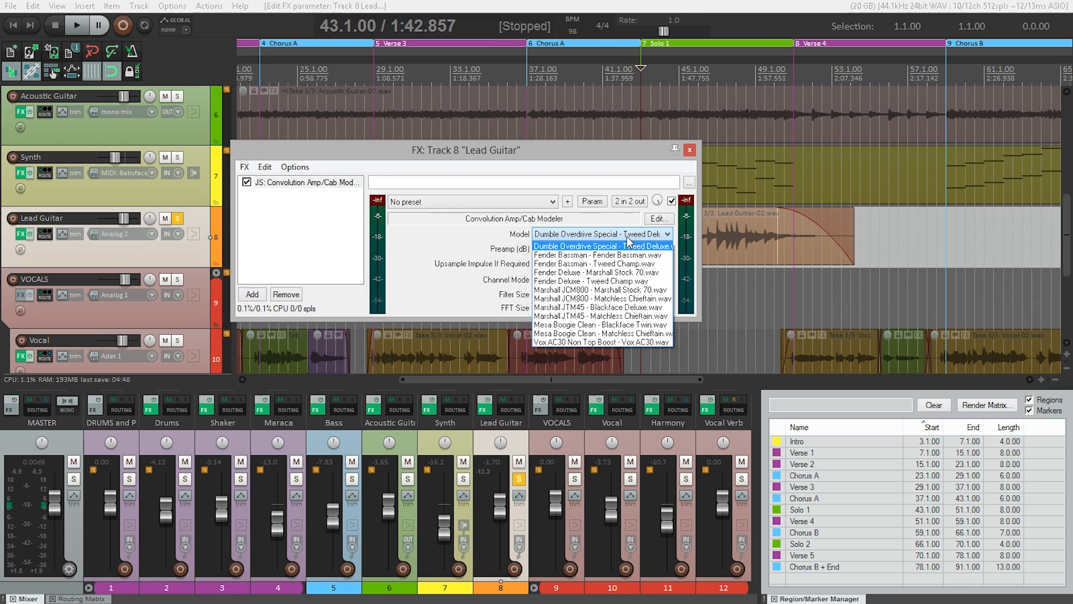
pyautogui.click(629, 241)
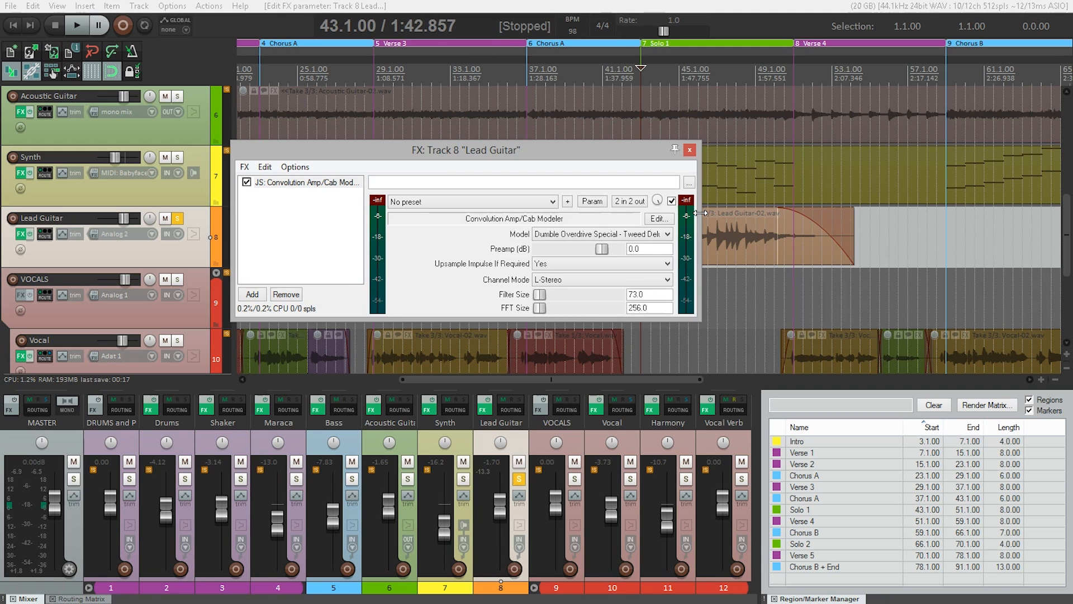
pyautogui.press('space')
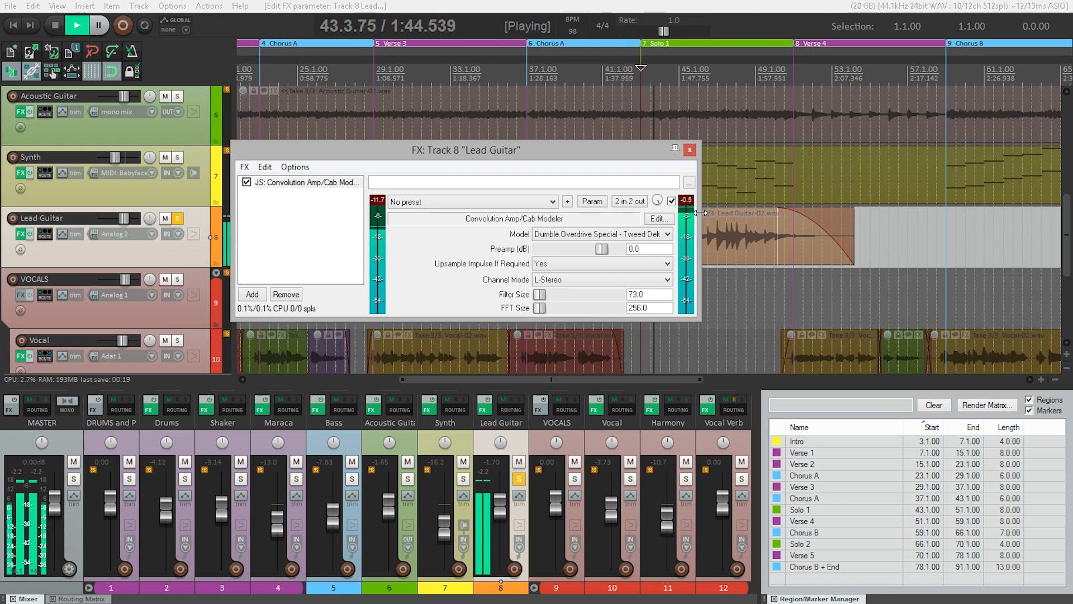
pyautogui.press('space')
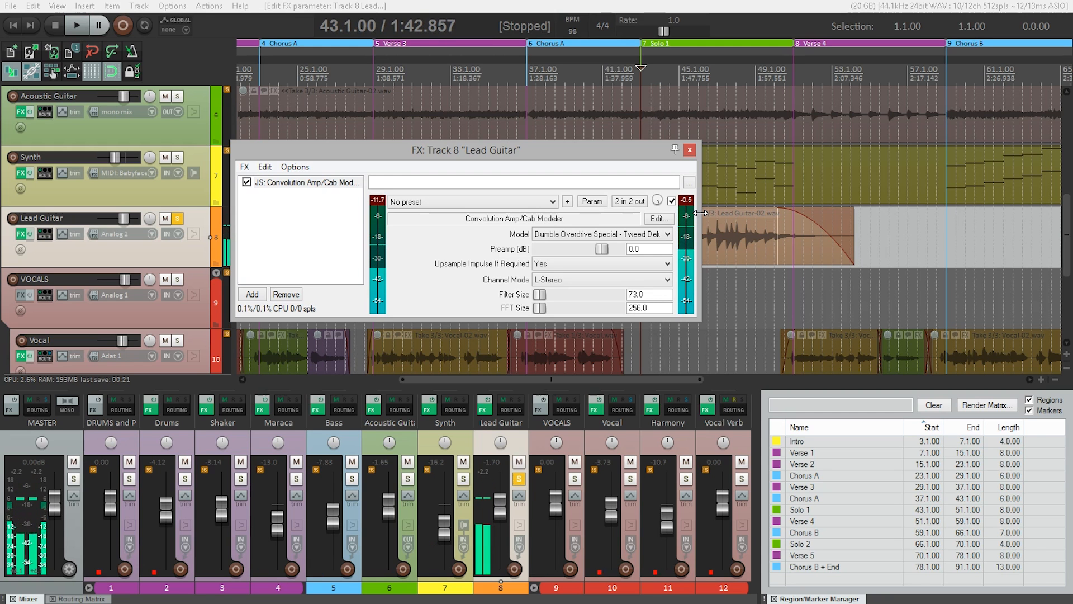
pyautogui.click(672, 200)
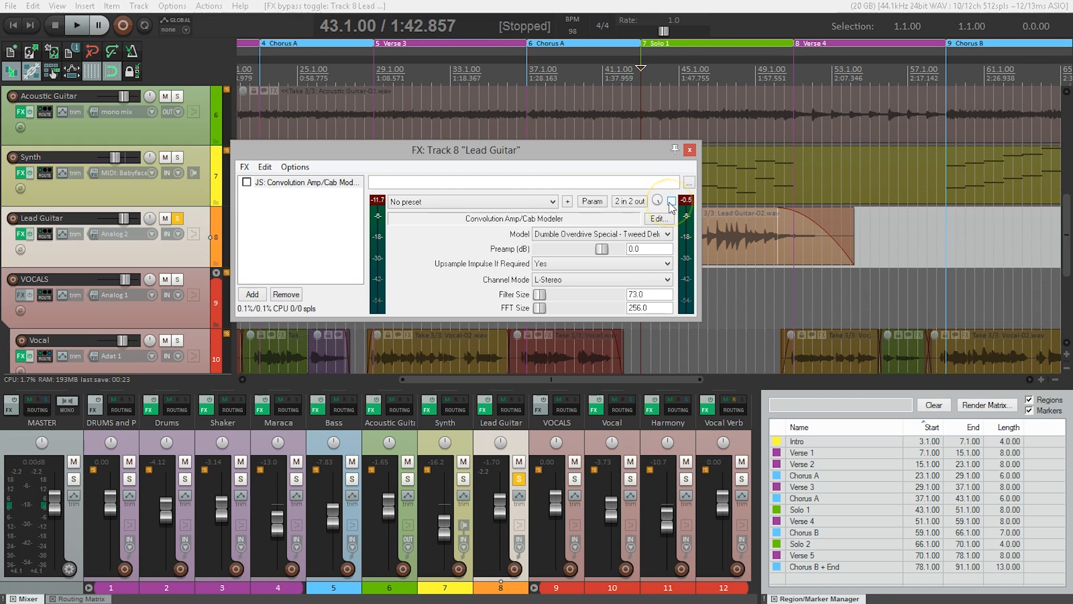
pyautogui.press('space')
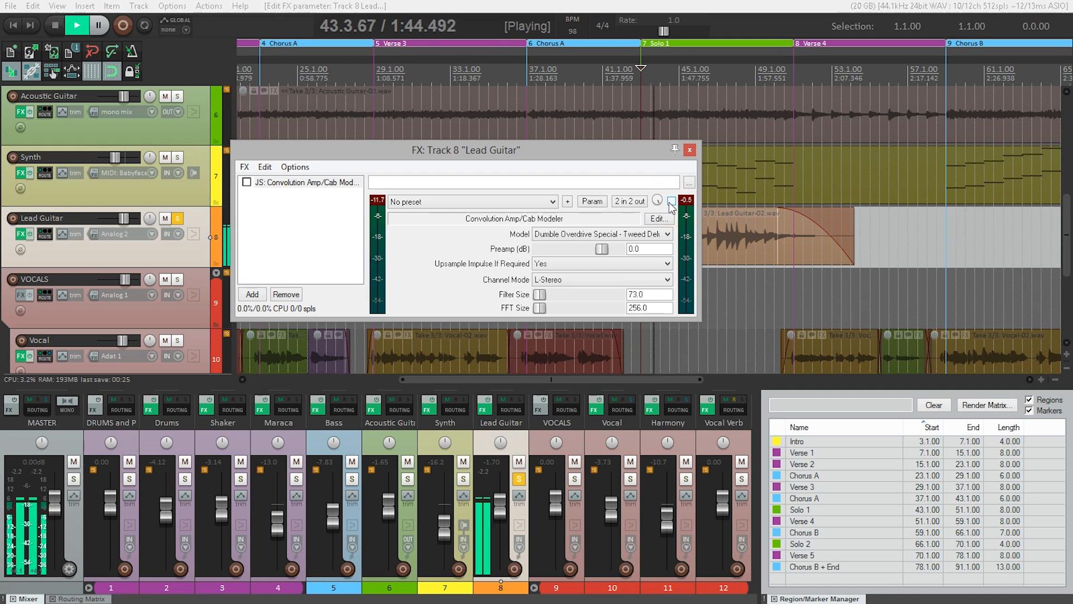
pyautogui.press('space')
pyautogui.click(671, 200)
# - Set the amp model to Fender Bassman - Fender Bassman.wav and audition the guitar solo with it
pyautogui.click(665, 233)
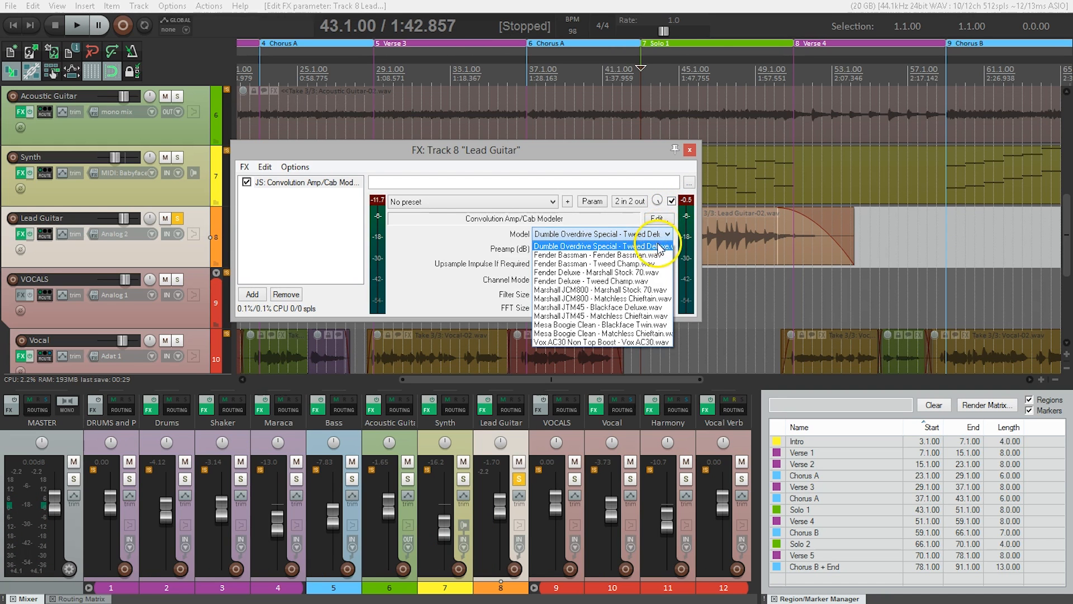
pyautogui.click(661, 257)
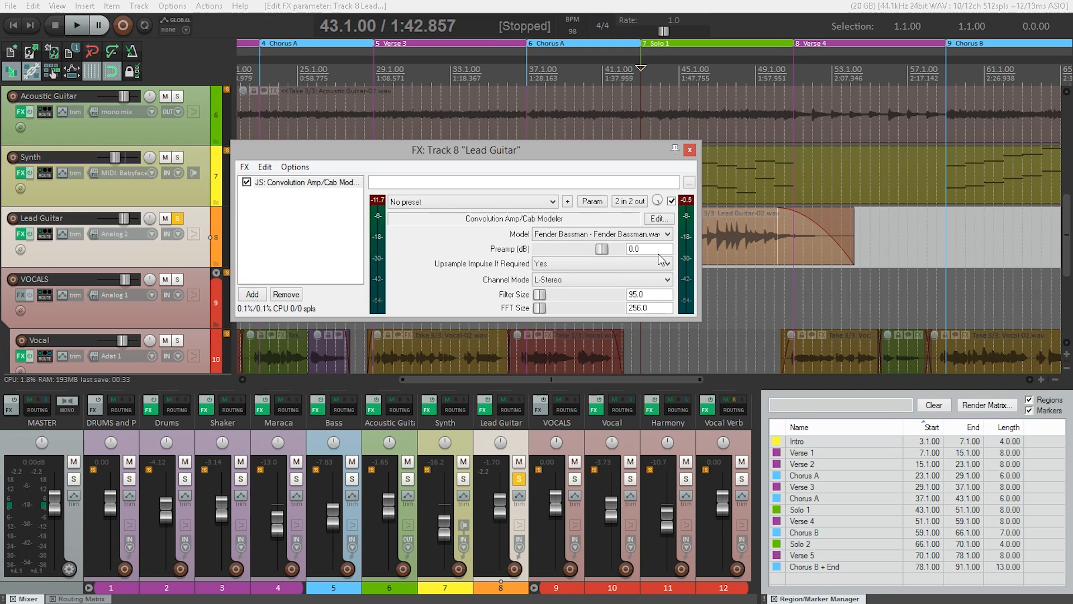
pyautogui.press('space')
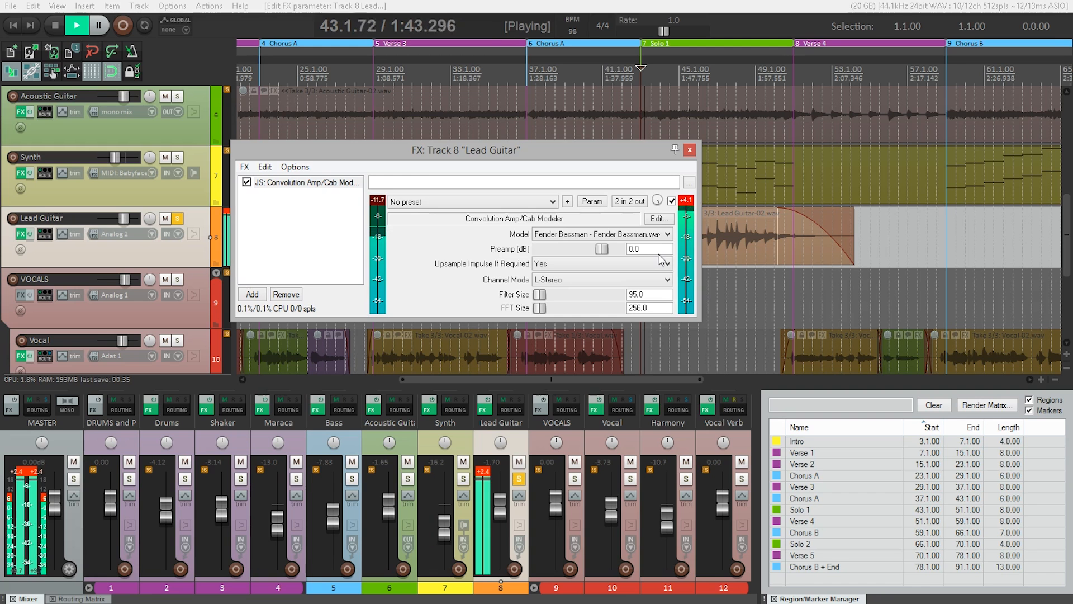
pyautogui.press('space')
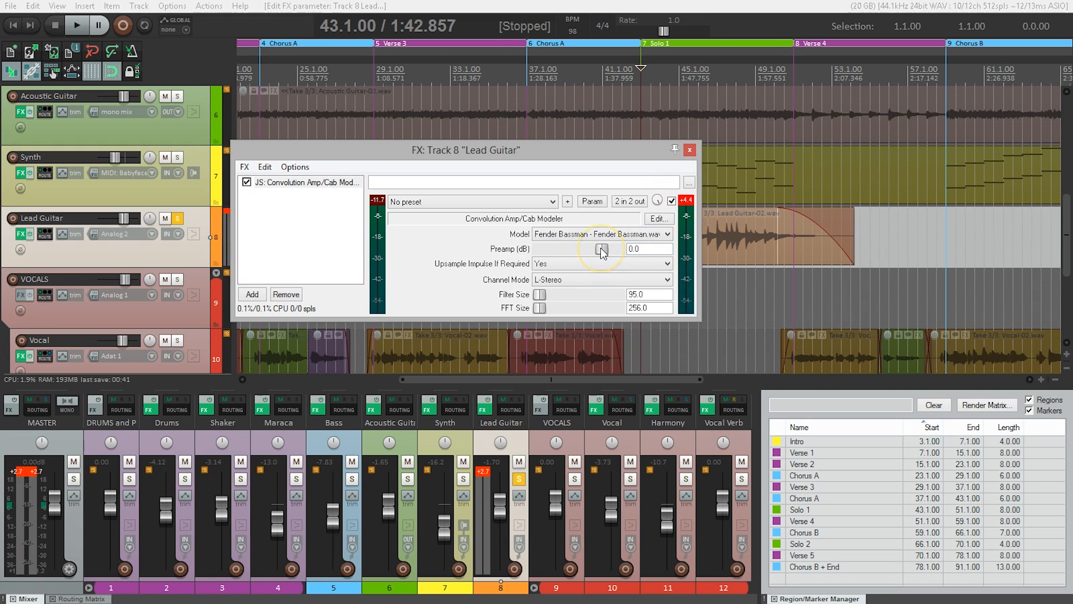
# - Lower the amp modeler's preamp to -13.0 dB and reset the clipped peak indicators on the plugin, Lead Guitar and master meters
pyautogui.moveTo(601, 247); pyautogui.dragTo(596, 250)
pyautogui.click(686, 201)
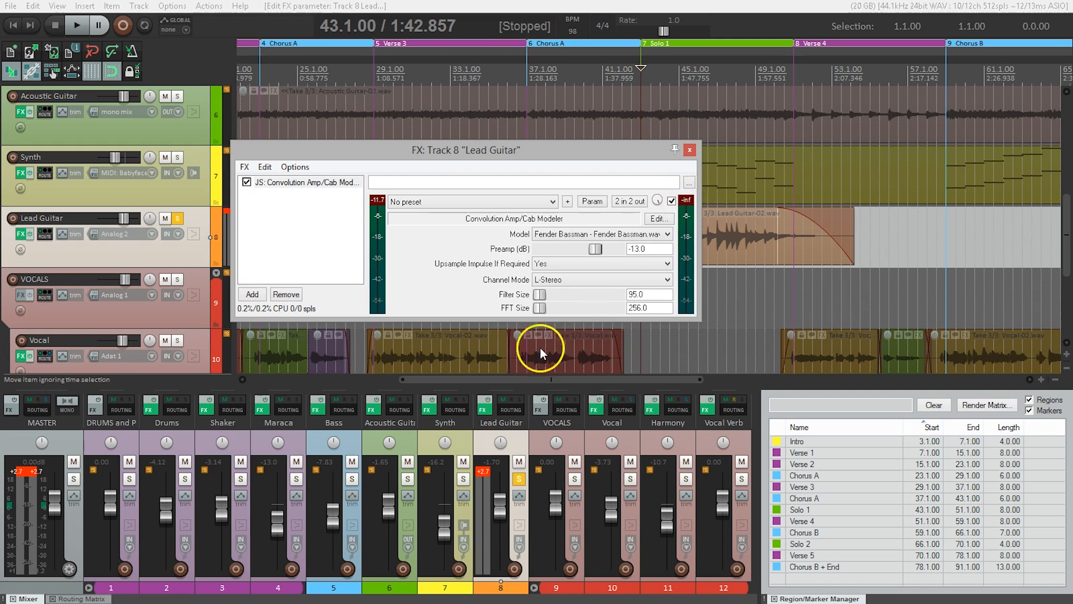
pyautogui.click(484, 471)
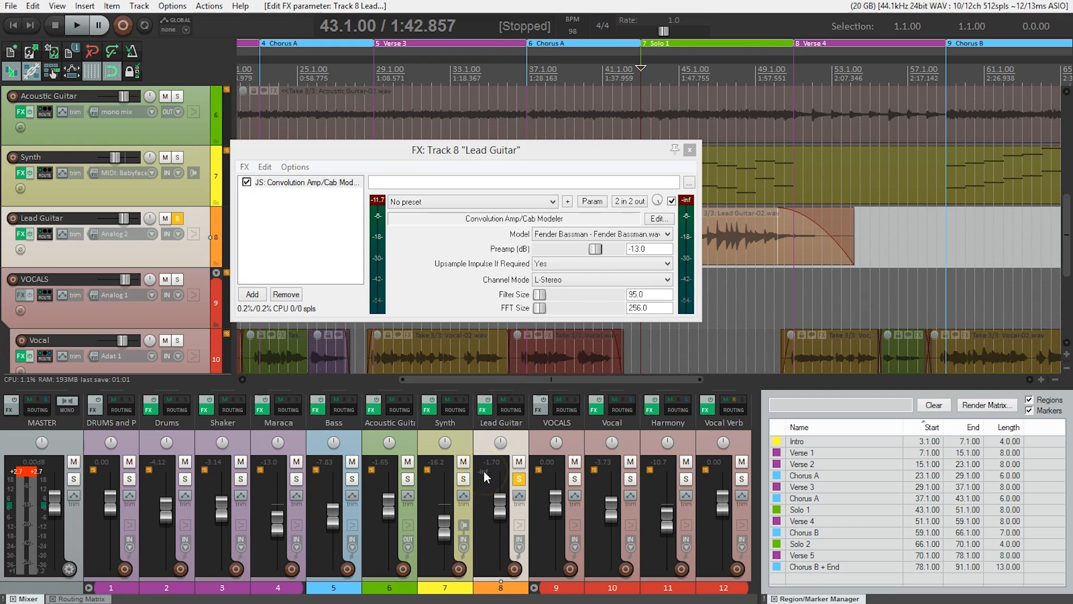
pyautogui.click(23, 471)
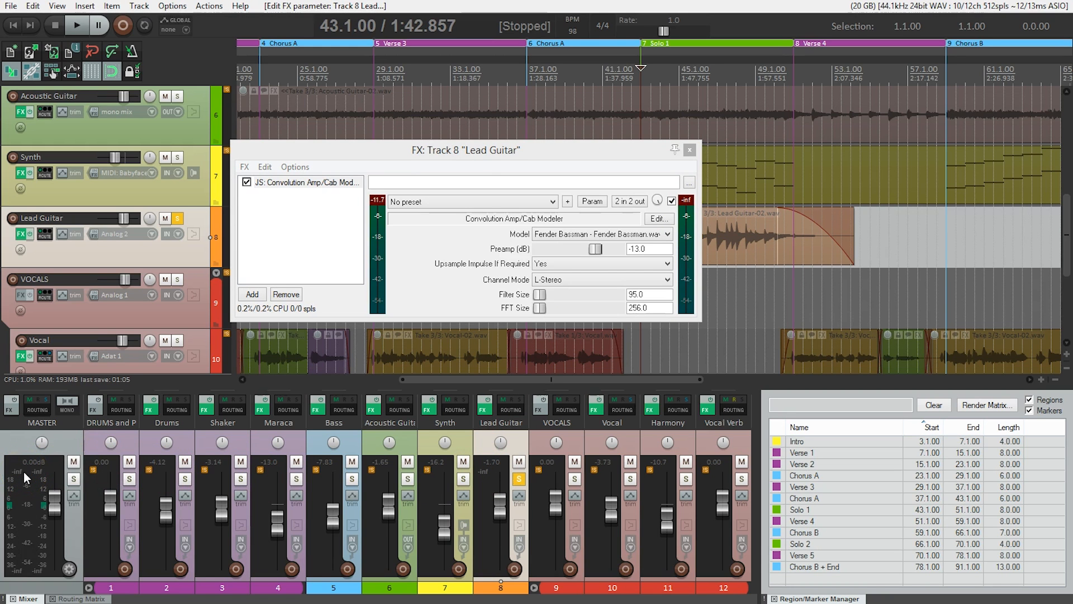
# - Play the solo through the Fender Bassman model and compare it with the effect bypassed, leaving the modeler enabled
pyautogui.press('space')
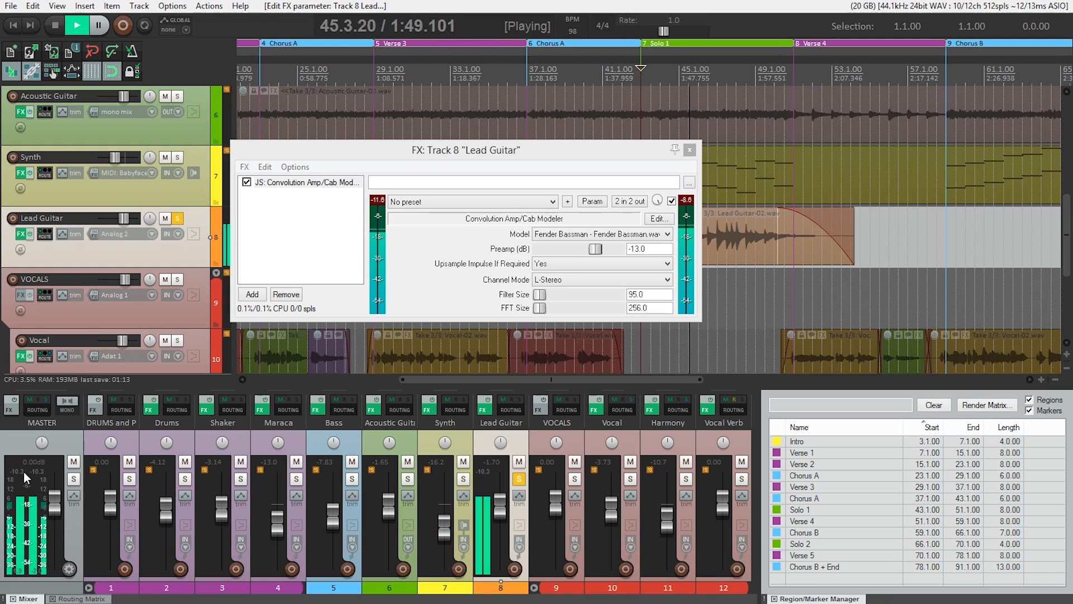
pyautogui.press('space')
pyautogui.click(147, 439)
pyautogui.click(671, 201)
pyautogui.press('space')
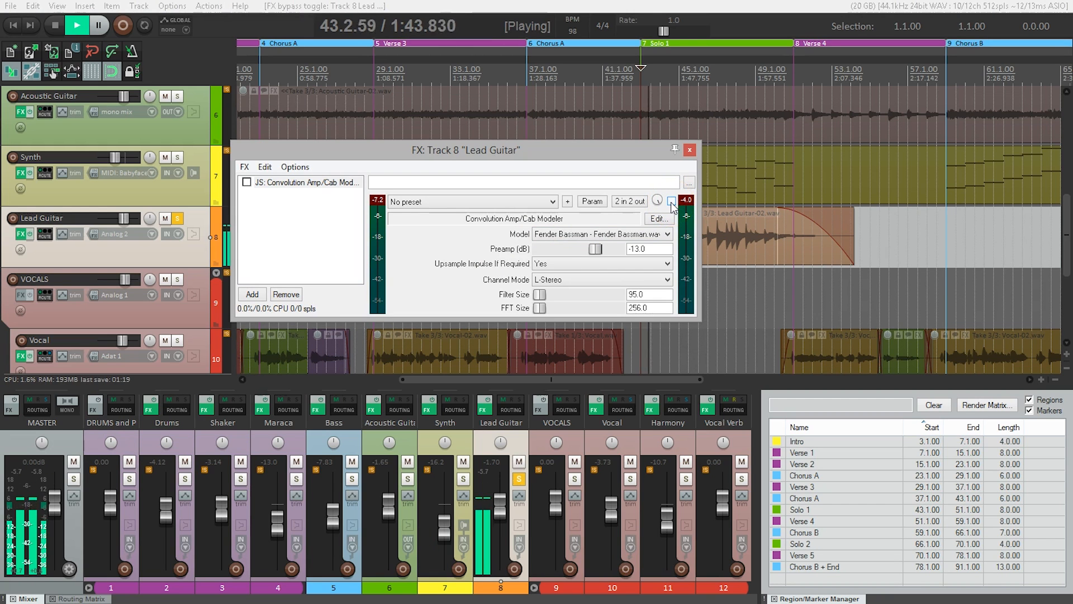
pyautogui.press('space')
pyautogui.click(671, 201)
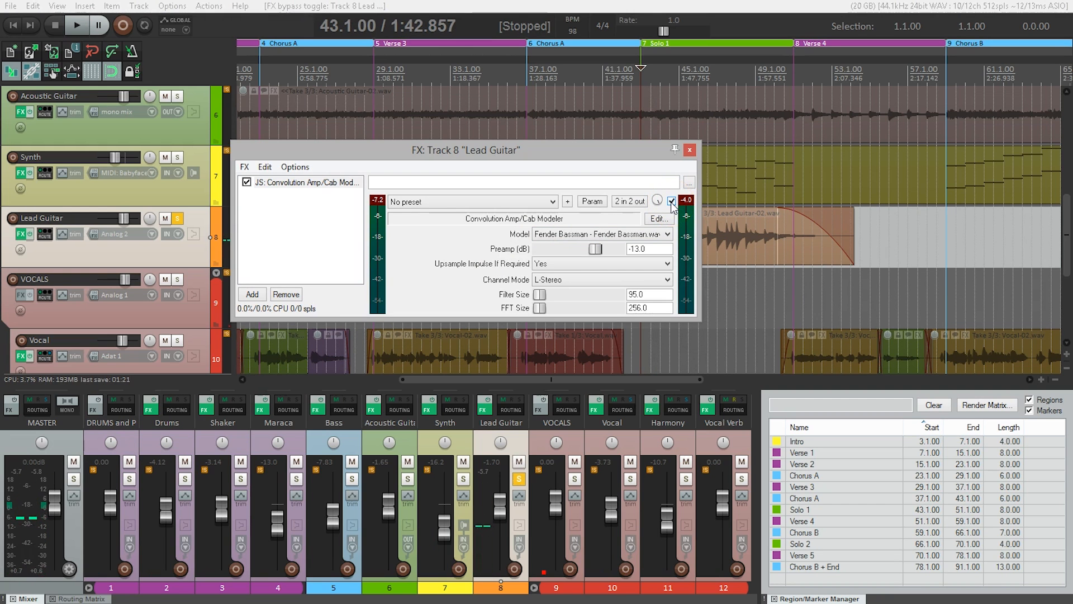
pyautogui.press('space')
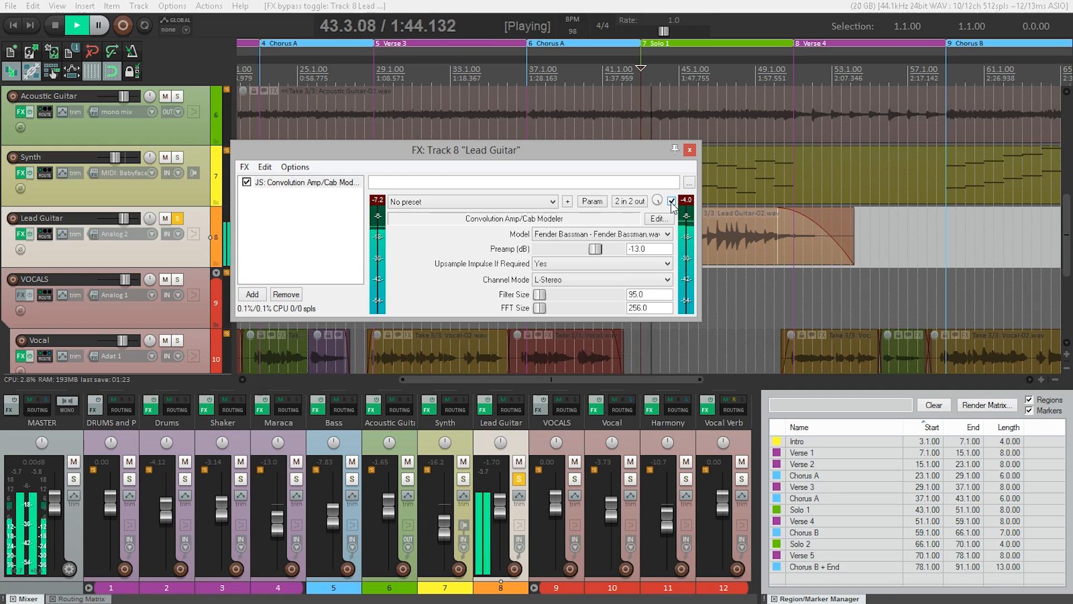
pyautogui.press('space')
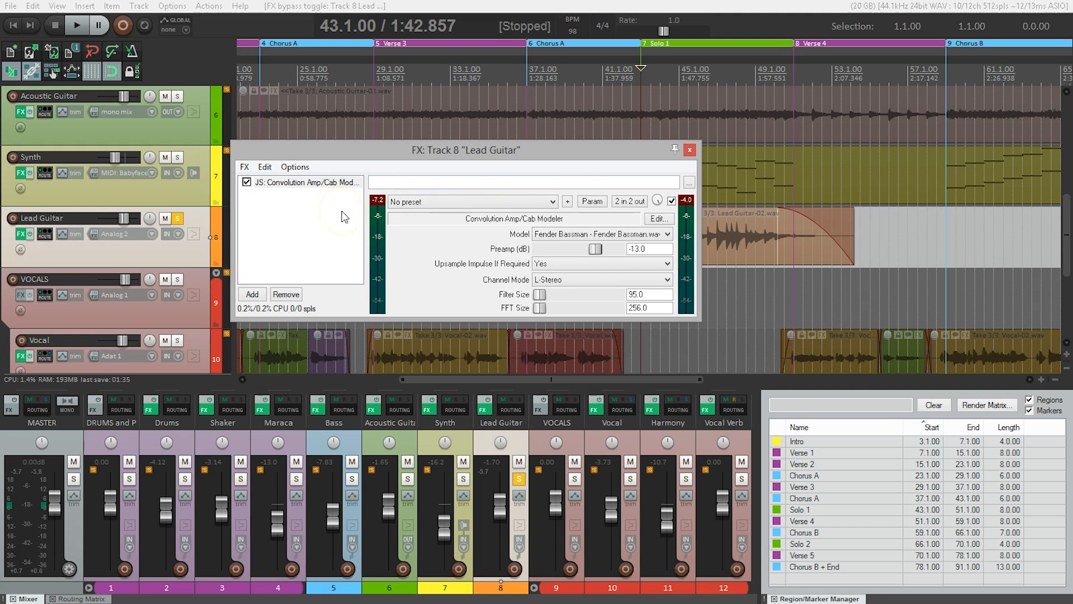
# - Add VST: ReaVerb (Cockos) to the Lead Guitar effects and load the Audiohackr - INSERT - Mellow Hall (2.5 sec) preset
pyautogui.click(252, 294)
pyautogui.write('verb')
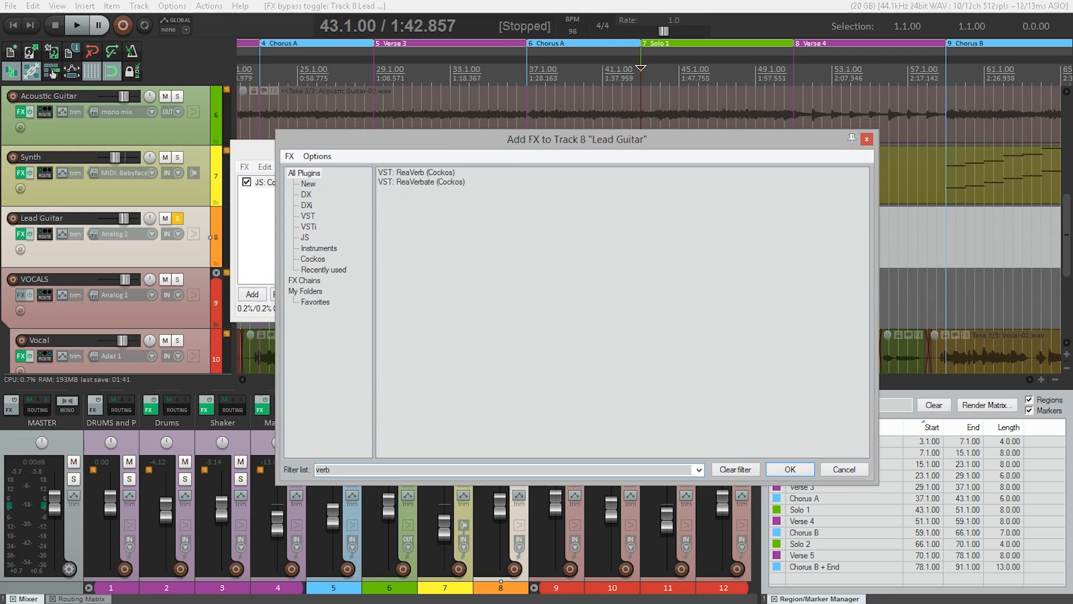
pyautogui.click(430, 174)
pyautogui.doubleClick(429, 173)
pyautogui.moveTo(436, 149); pyautogui.dragTo(460, 123)
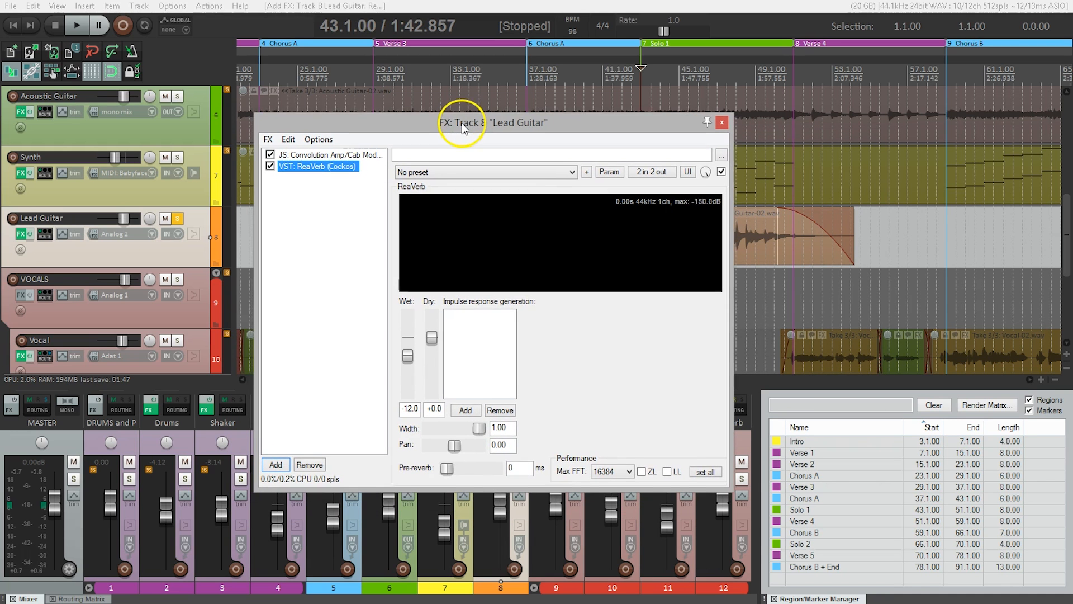
pyautogui.click(462, 174)
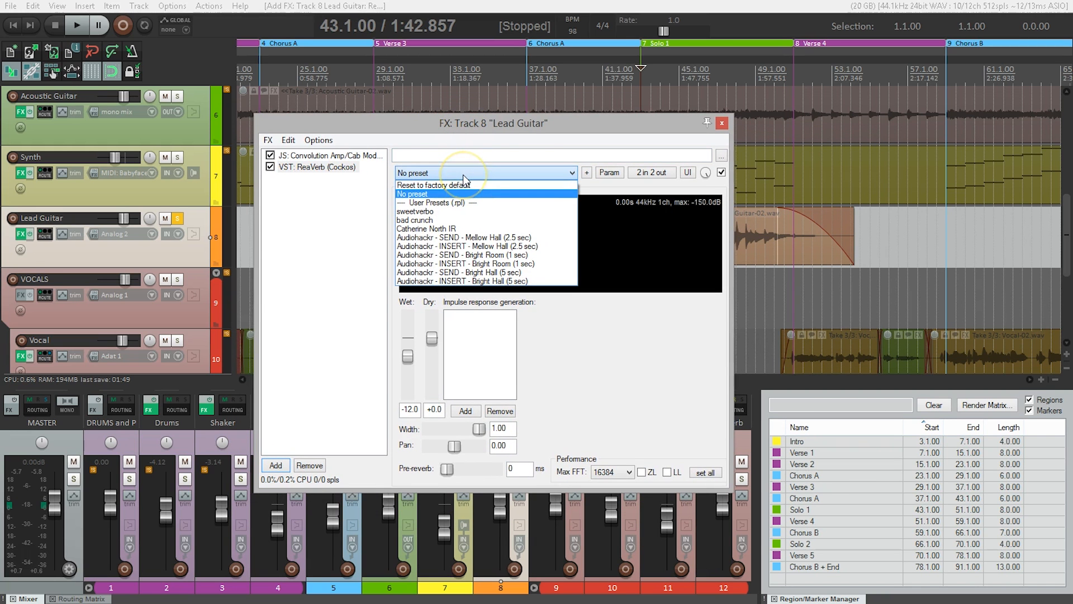
pyautogui.click(484, 246)
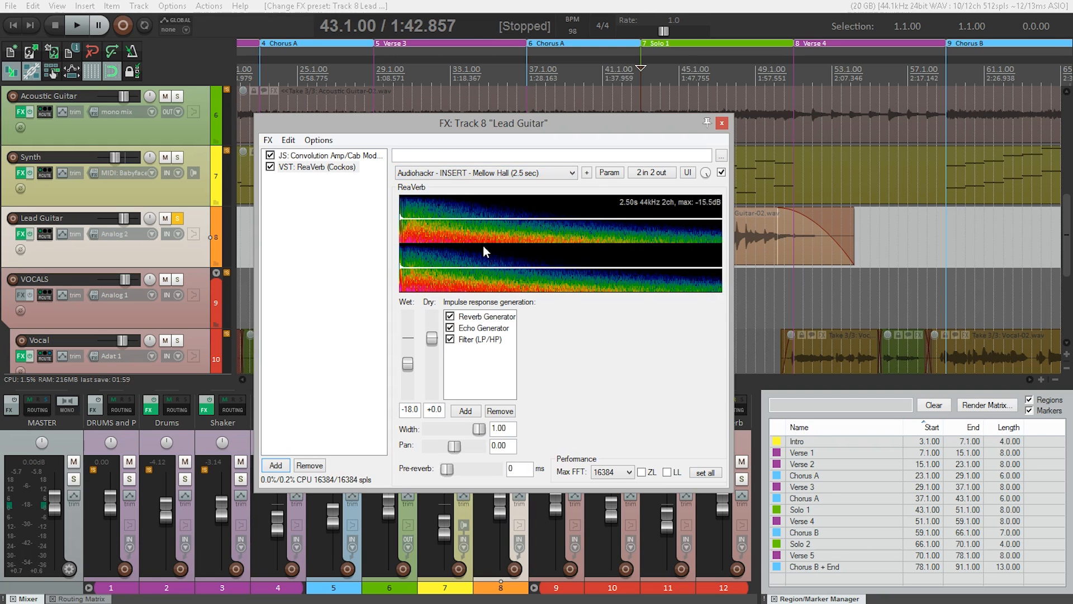
# - During playback, raise ReaVerb's wet level to -9.9 dB and audition the reverb with dry at -inf before resetting dry to 0.0
pyautogui.press('space')
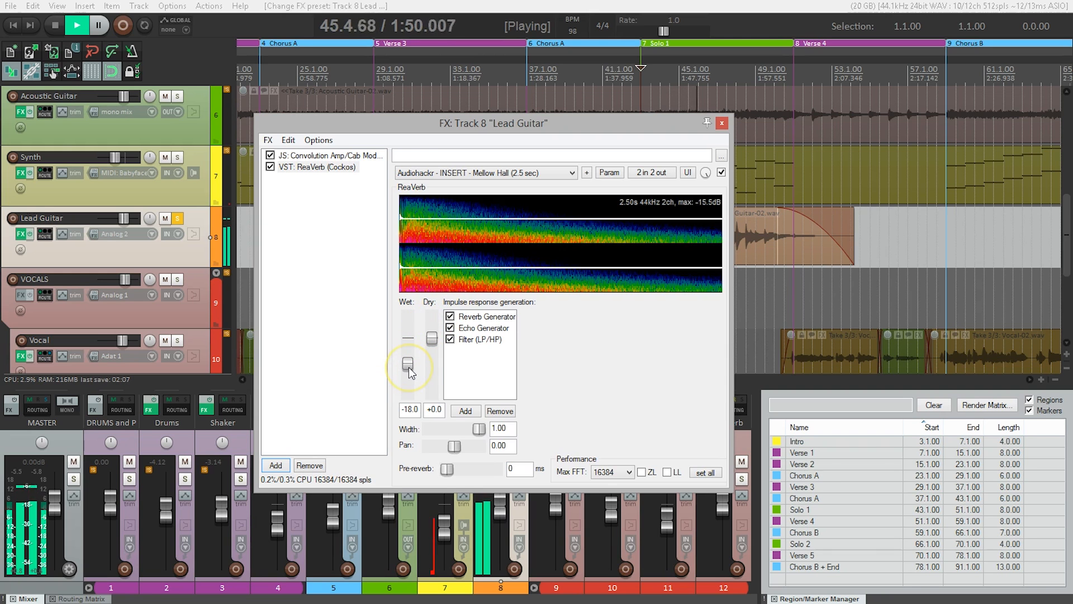
pyautogui.moveTo(409, 363); pyautogui.dragTo(413, 357)
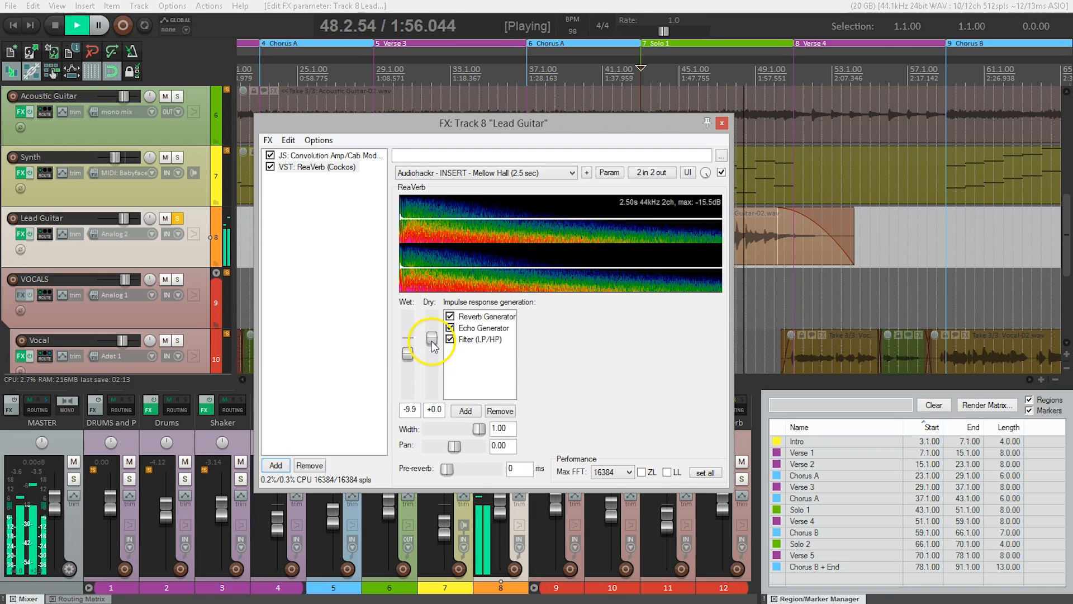
pyautogui.moveTo(432, 341); pyautogui.dragTo(428, 405)
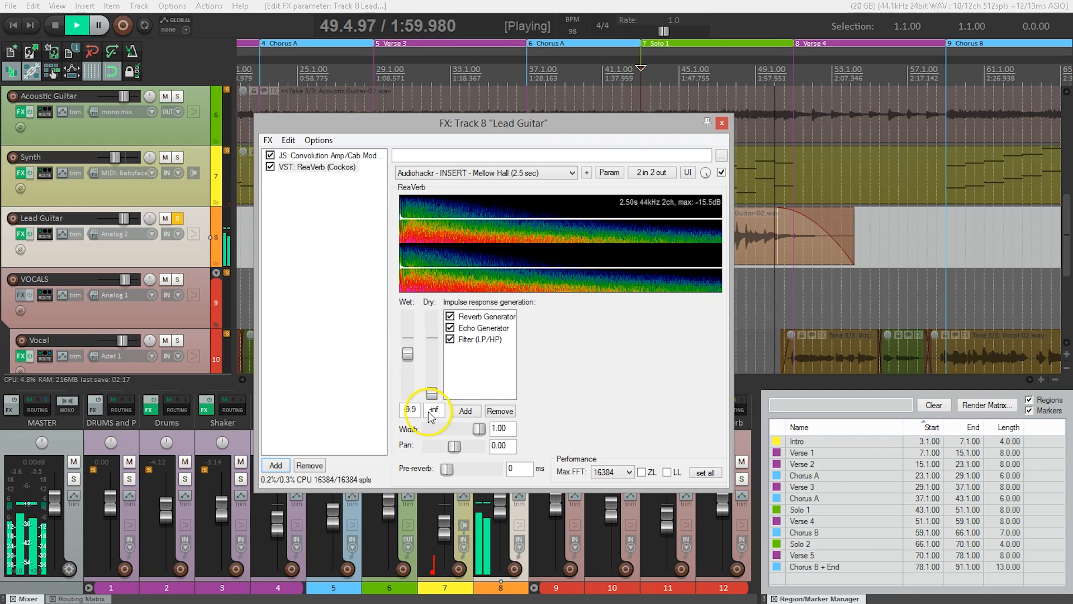
pyautogui.moveTo(432, 398); pyautogui.dragTo(433, 363)
pyautogui.doubleClick(432, 355)
pyautogui.press('space')
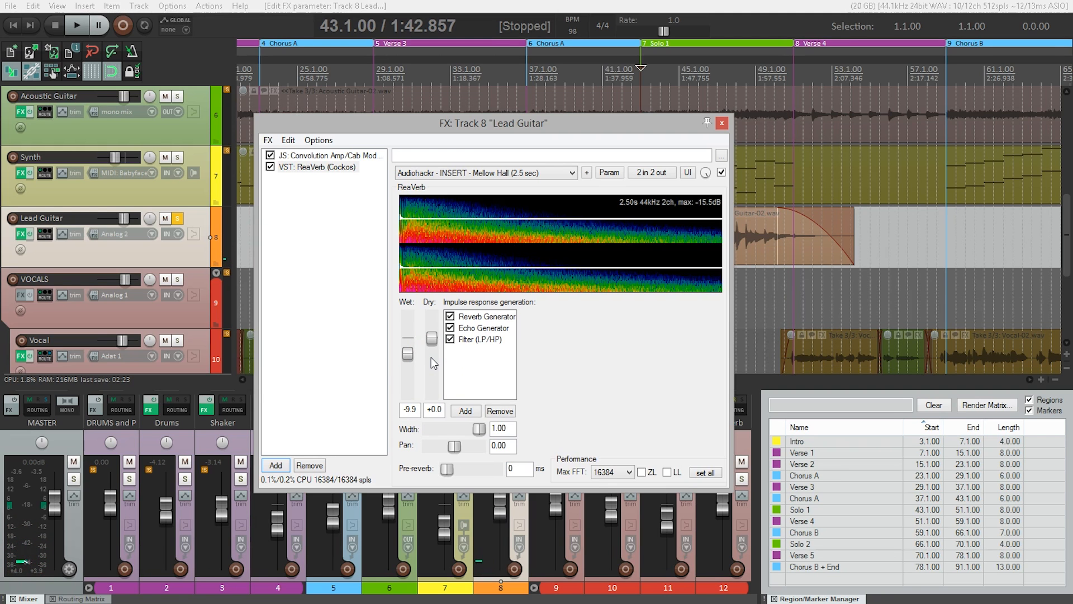
# - Review the Convolution Amp/Cab Modeler settings in the effects chain and return to ReaVerb's settings
pyautogui.click(397, 350)
pyautogui.click(358, 160)
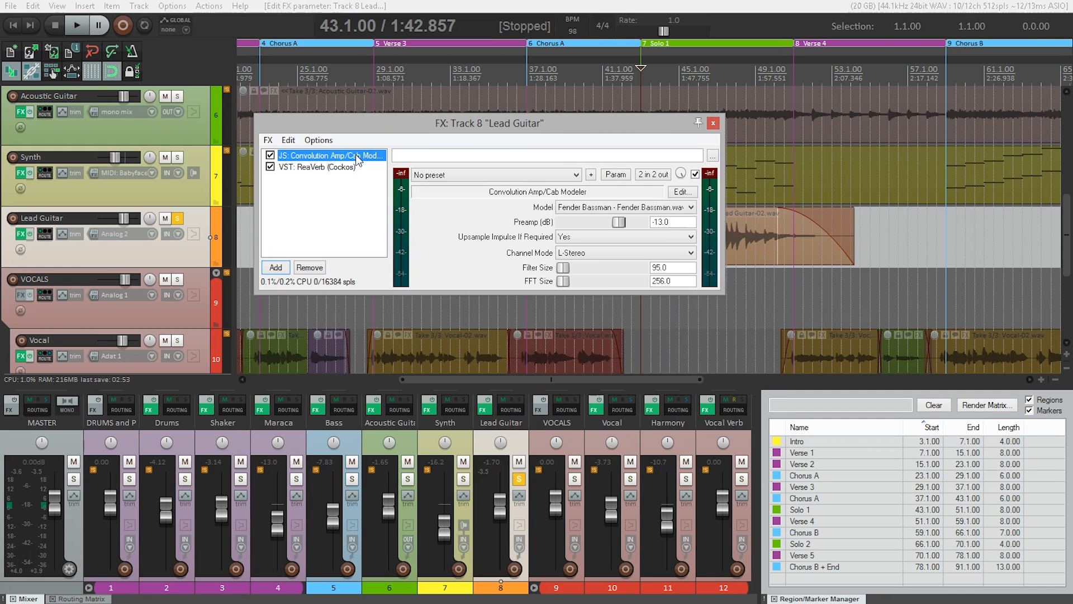
pyautogui.click(343, 169)
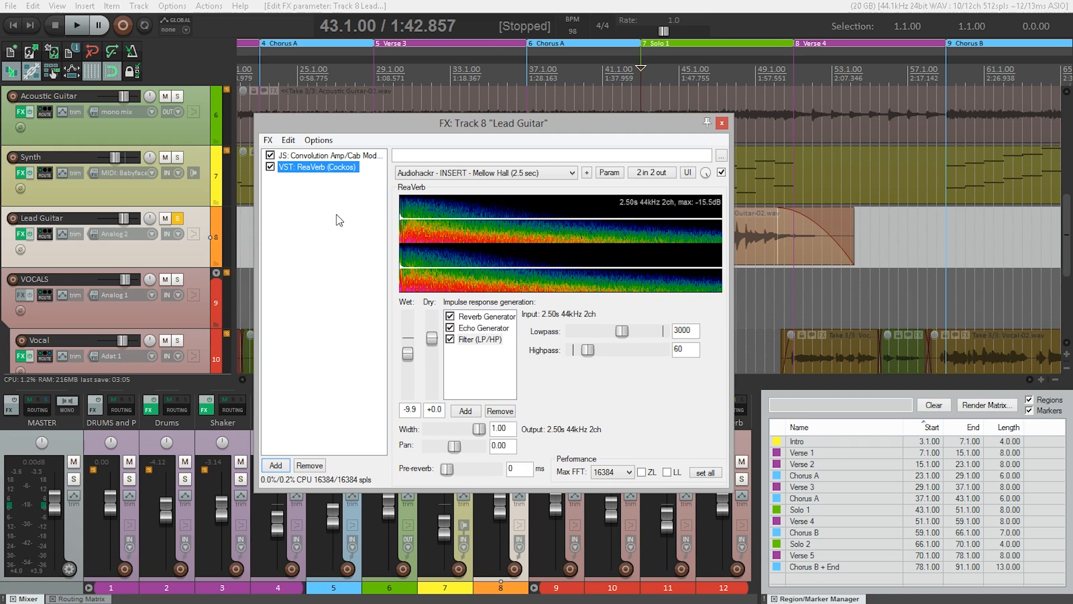
# - Audition the solo with ReaVerb moved before the Convolution Amp/Cab Modeler, and again with it moved back after the modeler
pyautogui.click(328, 170)
pyautogui.moveTo(328, 171); pyautogui.dragTo(329, 155)
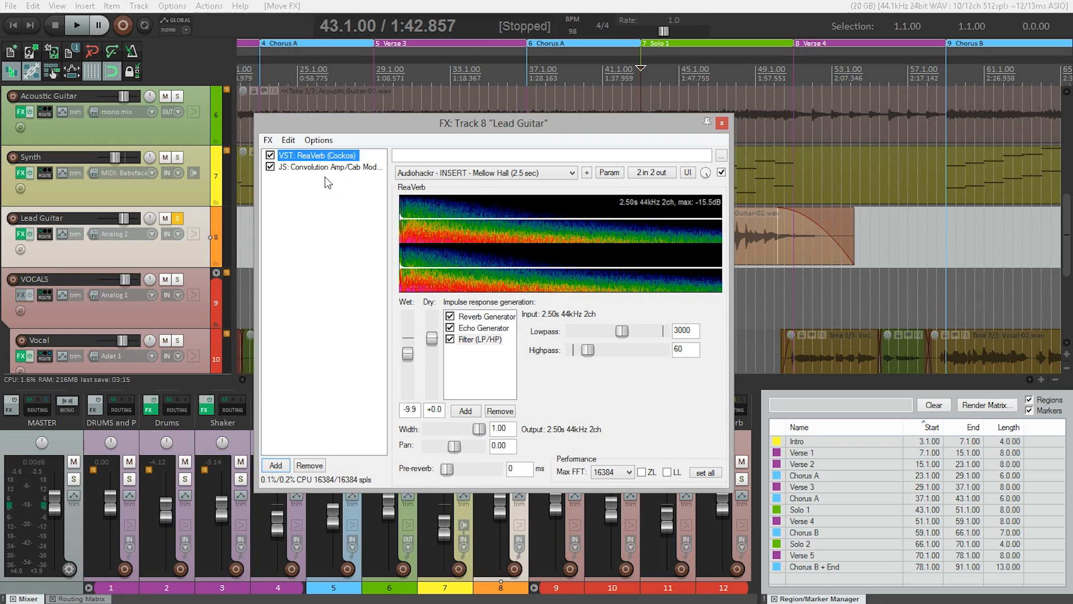
pyautogui.press('space')
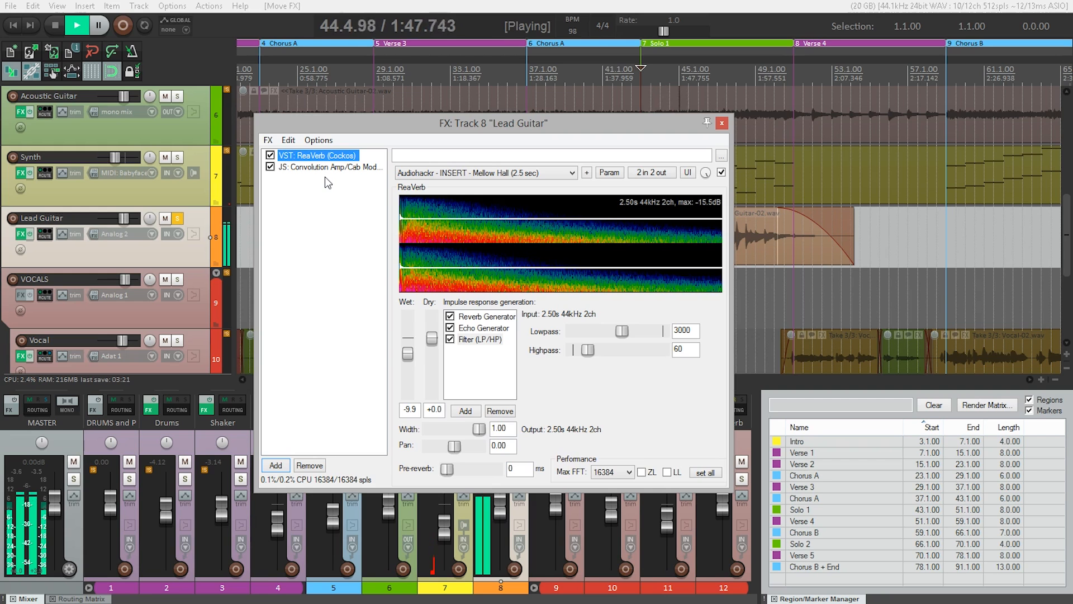
pyautogui.press('space')
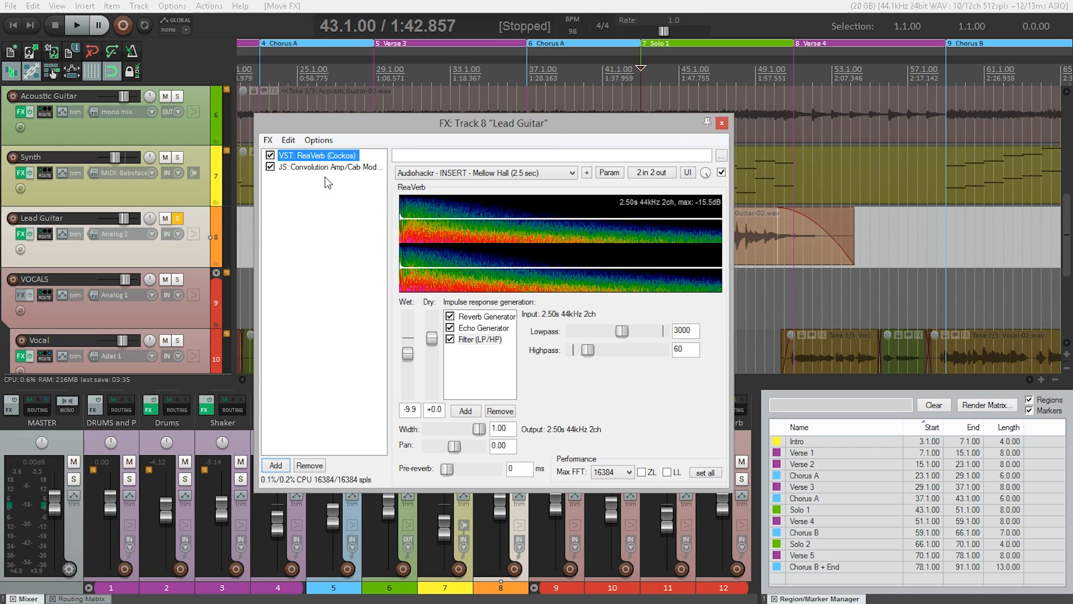
pyautogui.click(323, 157)
pyautogui.press('space')
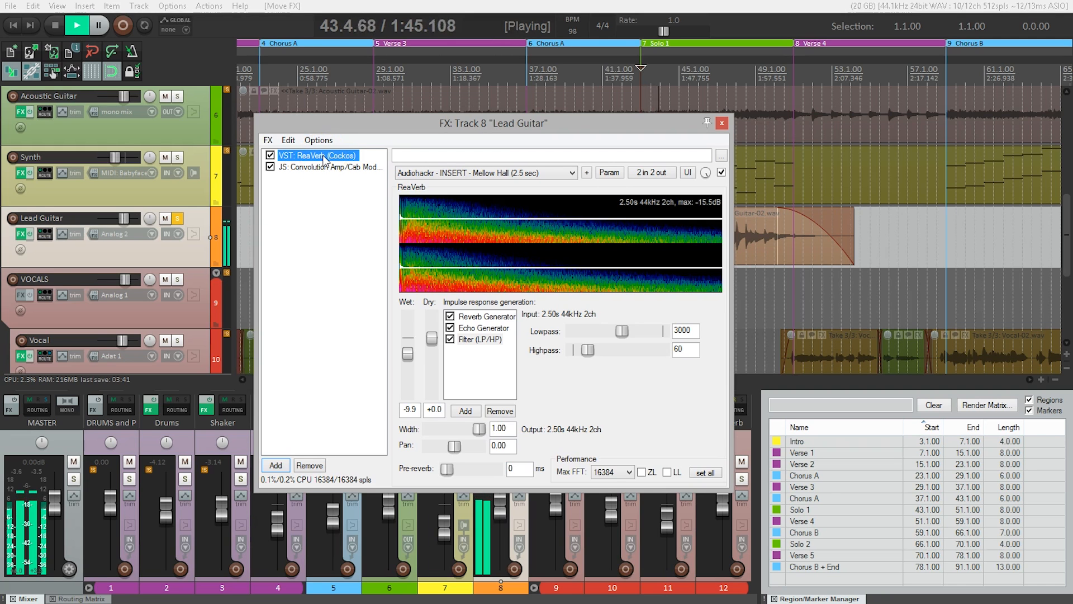
pyautogui.press('space')
pyautogui.moveTo(324, 159); pyautogui.dragTo(323, 176)
pyautogui.press('space')
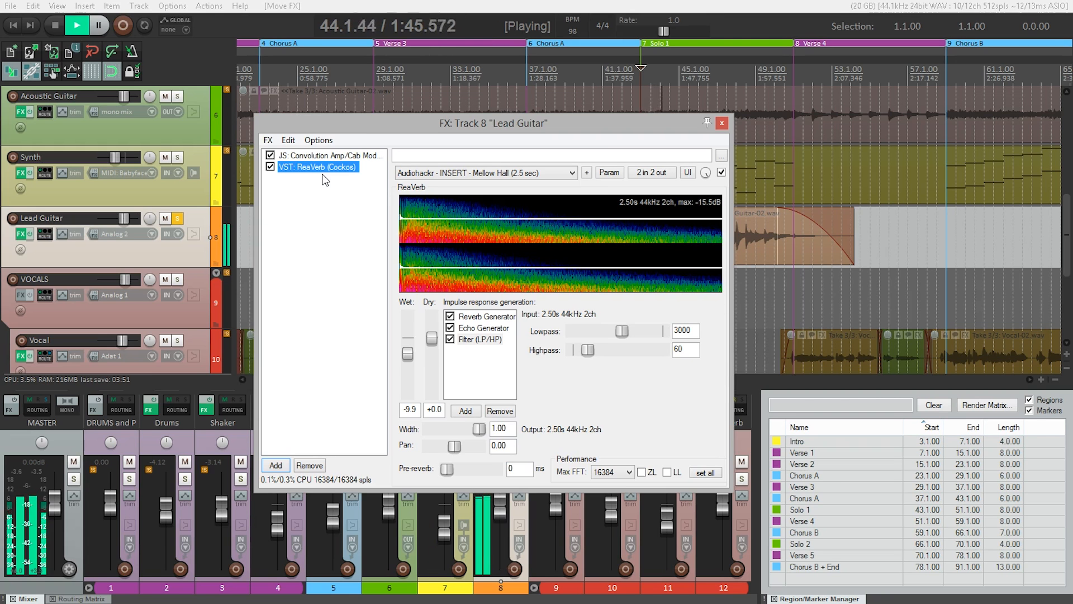
pyautogui.press('space')
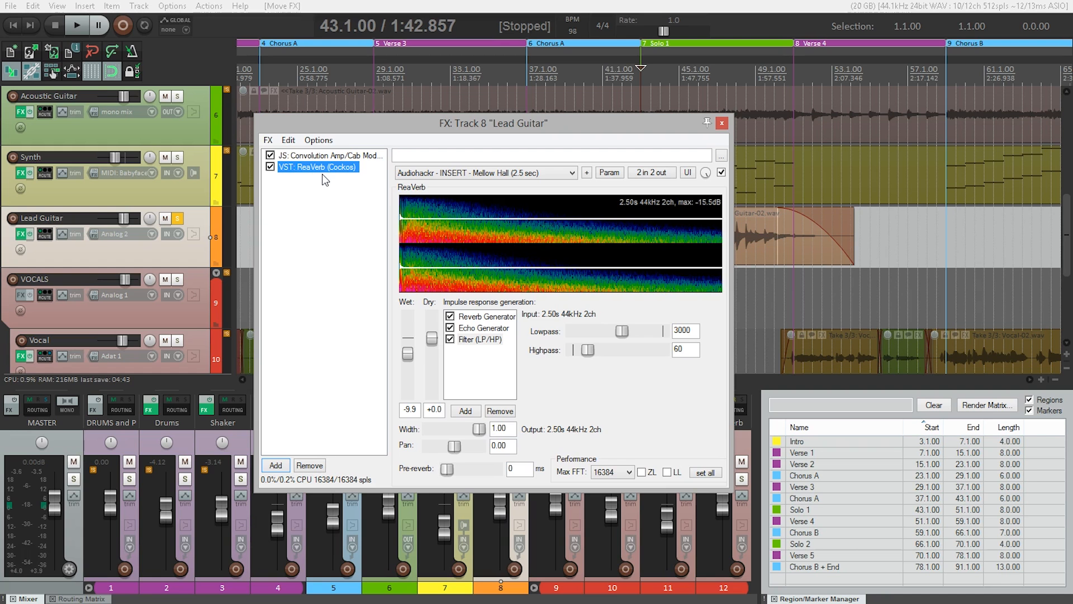
# - Close the Lead Guitar effects window, unsolo the track and play Solo 1 with the full mix
pyautogui.click(723, 122)
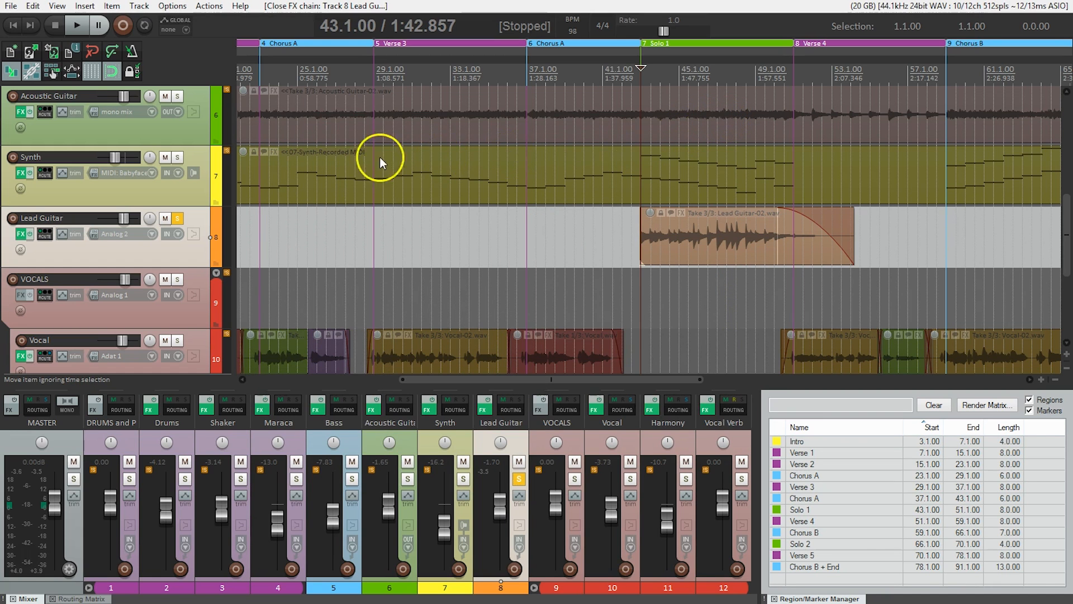
pyautogui.click(177, 221)
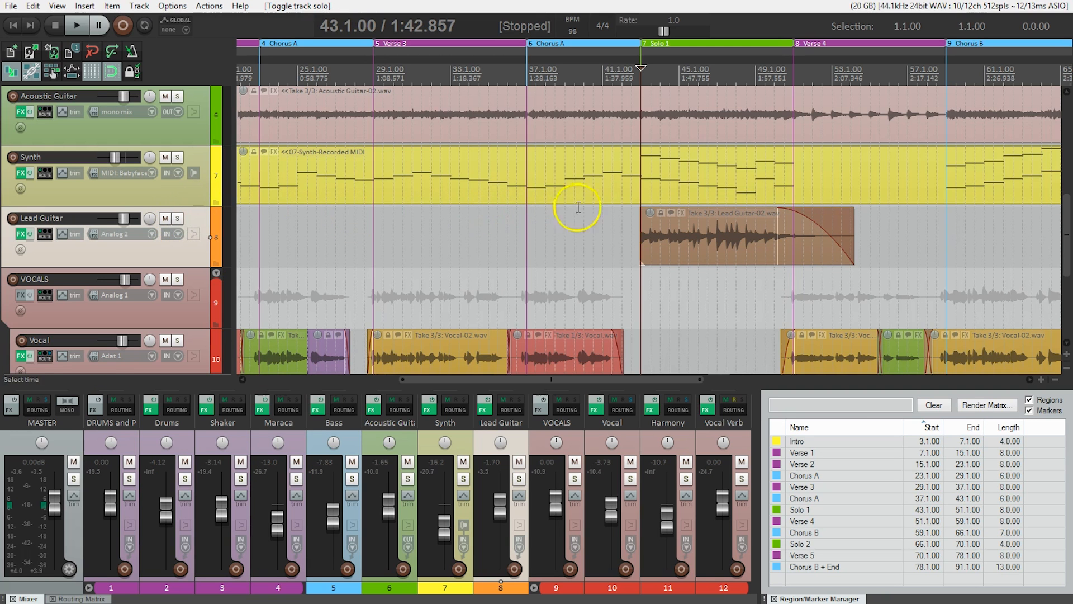
pyautogui.press('space')
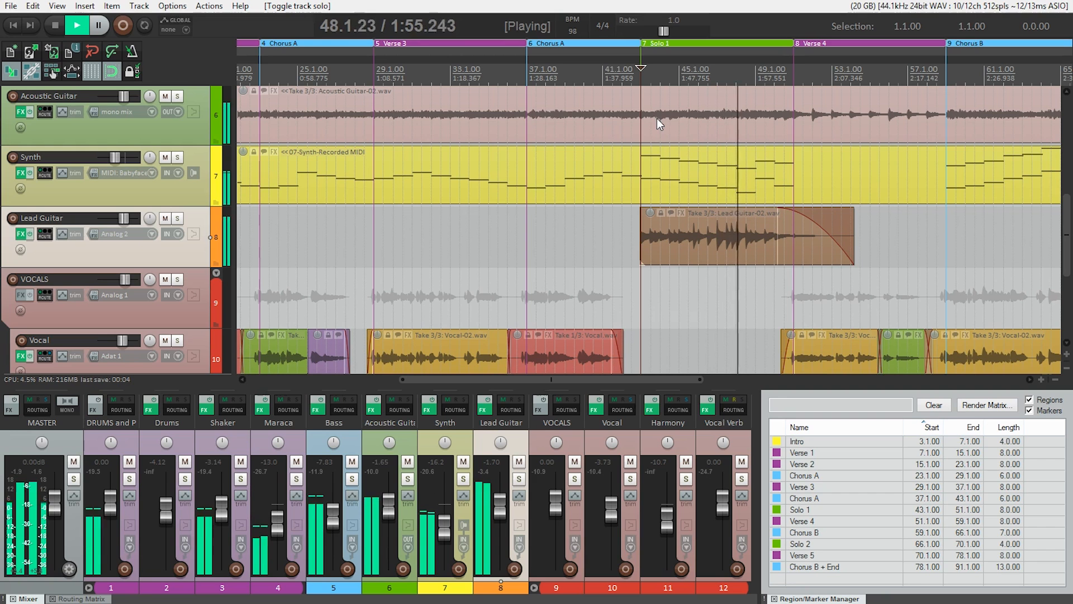
pyautogui.press('space')
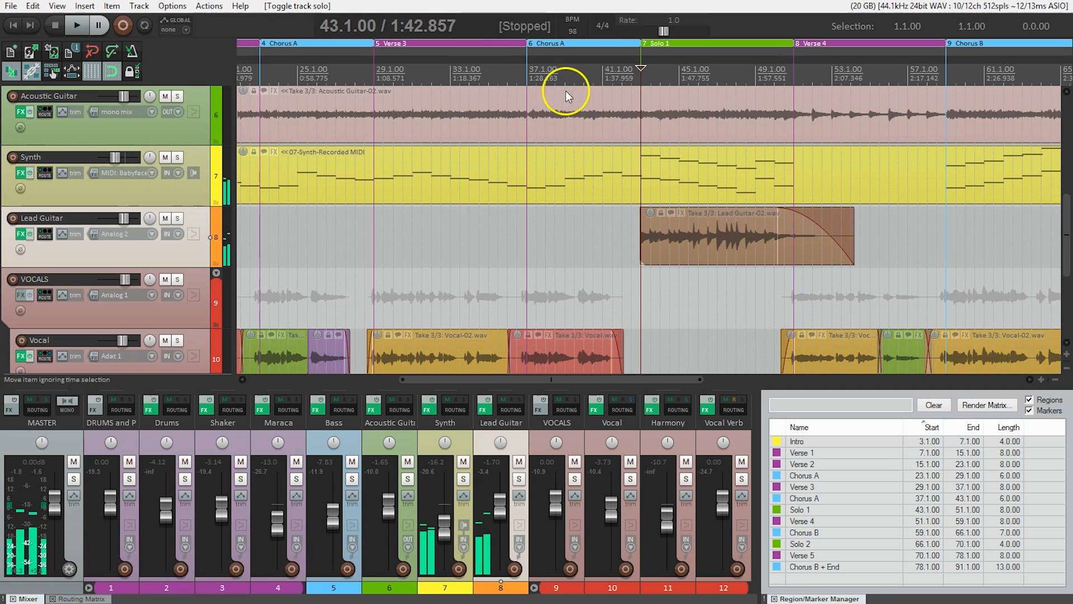
# - Bypass all Lead Guitar effects and play the start of Solo 1 in the full mix for comparison
pyautogui.click(30, 234)
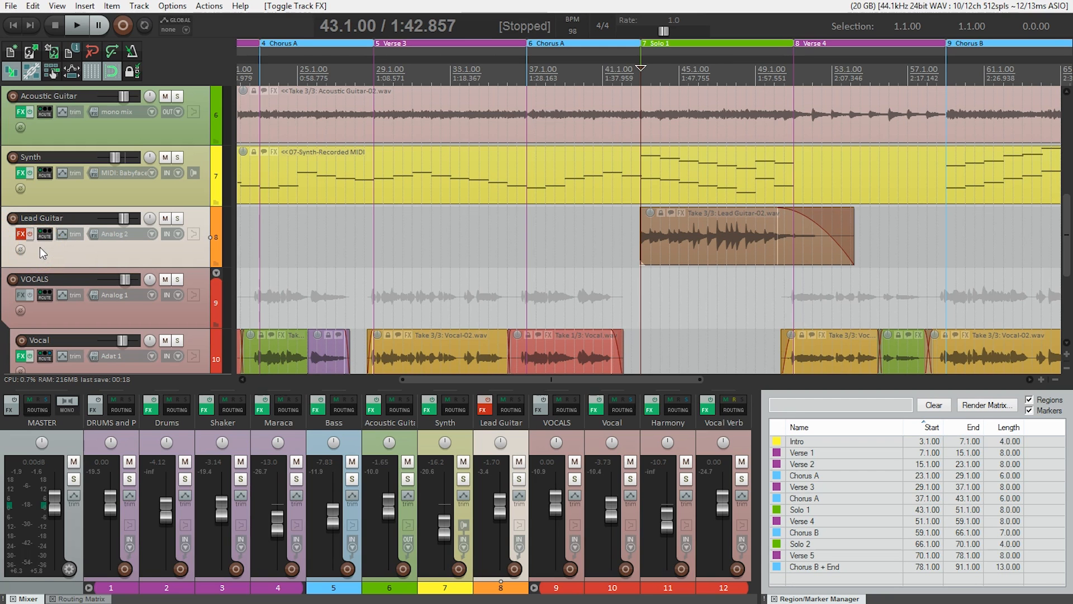
pyautogui.press('space')
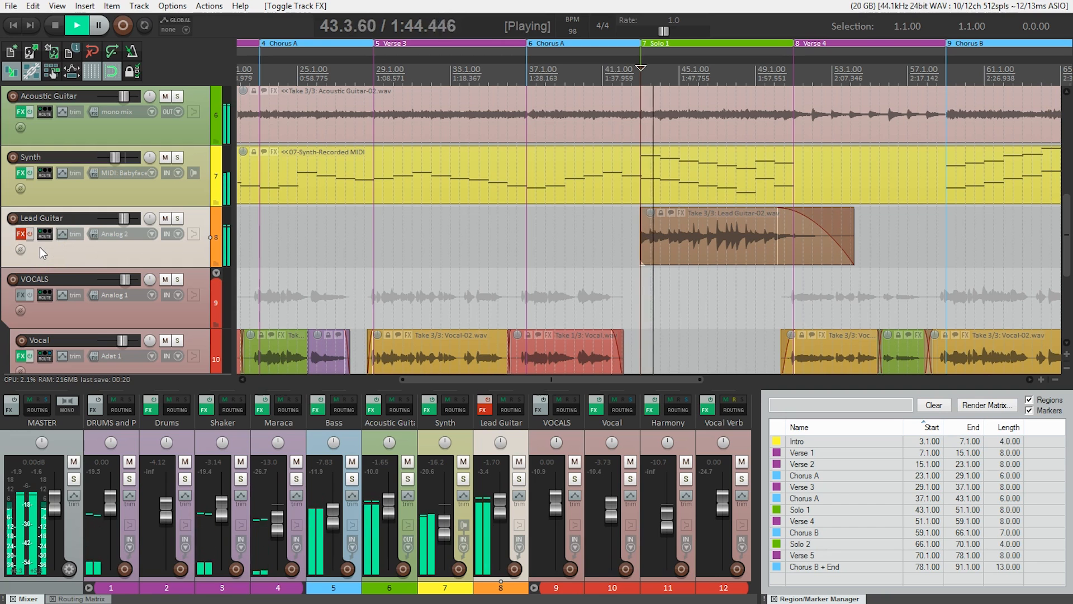
pyautogui.press('space')
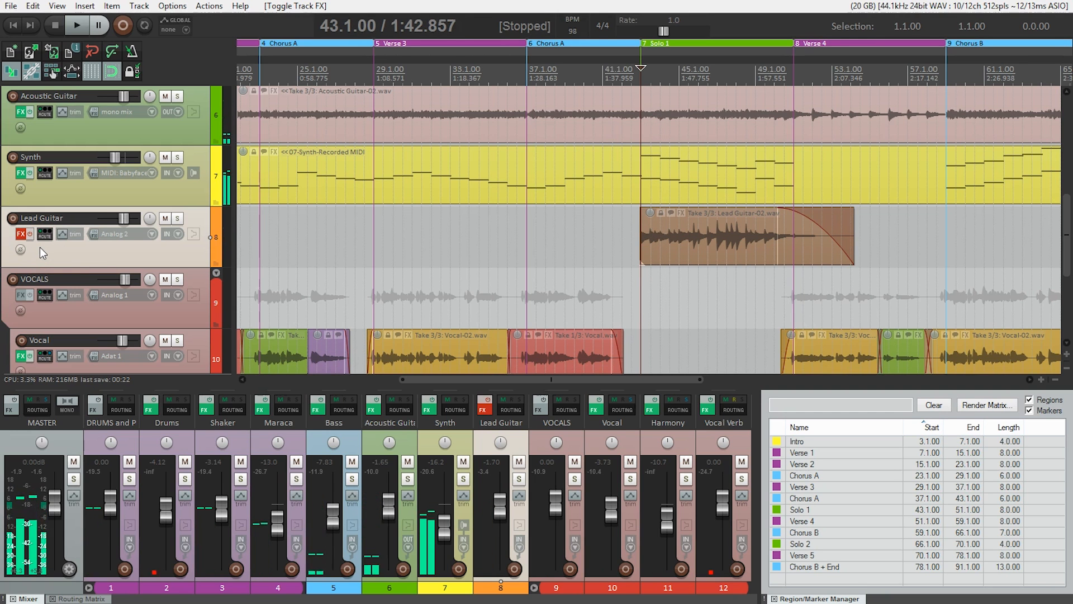
# - Solo the Lead Guitar track and play it with its effects bypassed, then again with the effects enabled
pyautogui.click(178, 219)
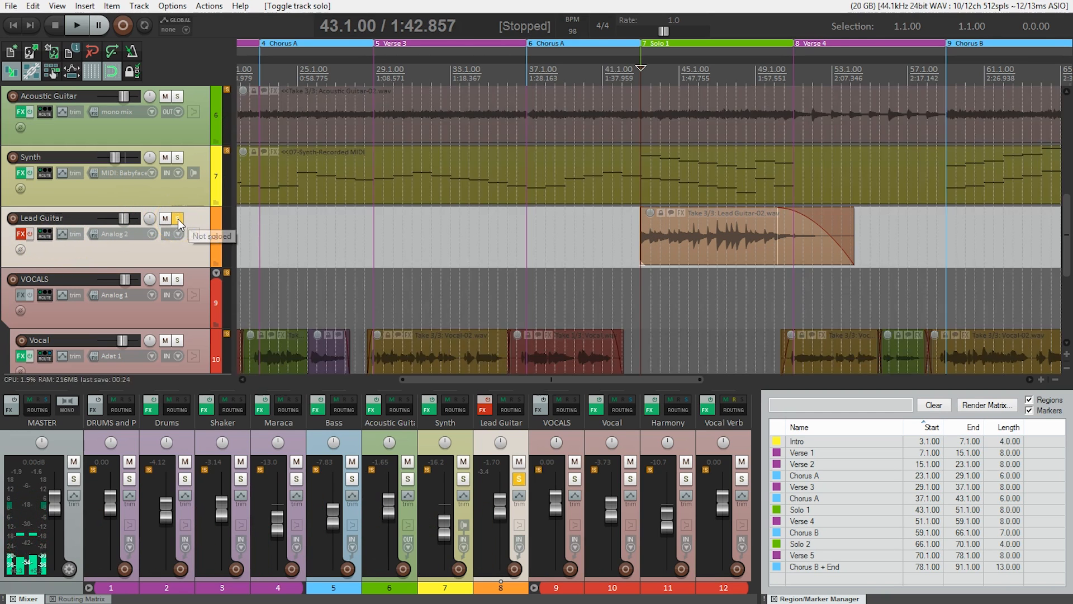
pyautogui.press('space')
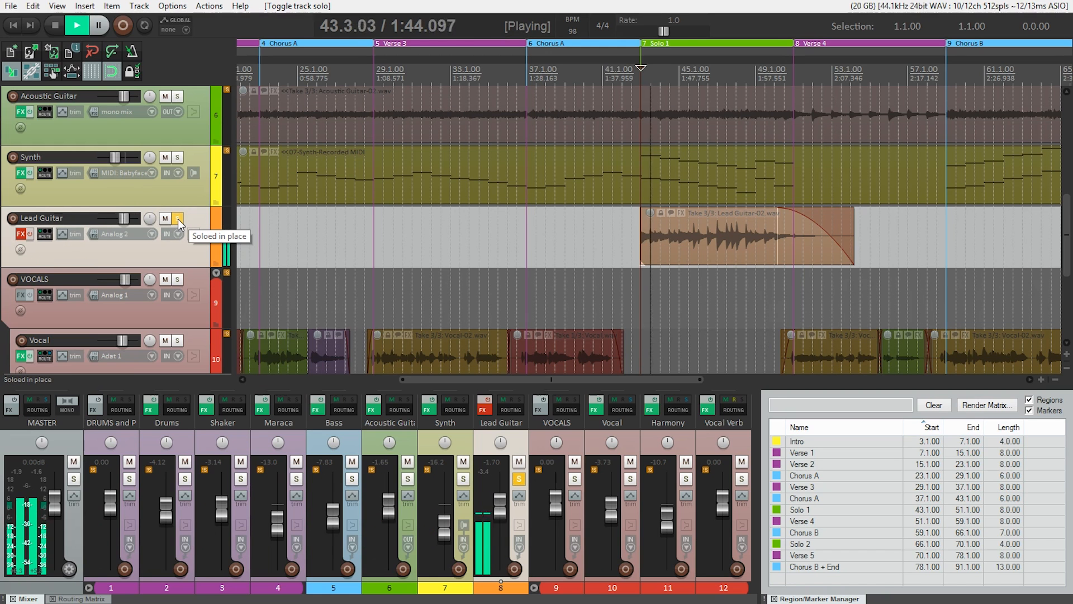
pyautogui.press('space')
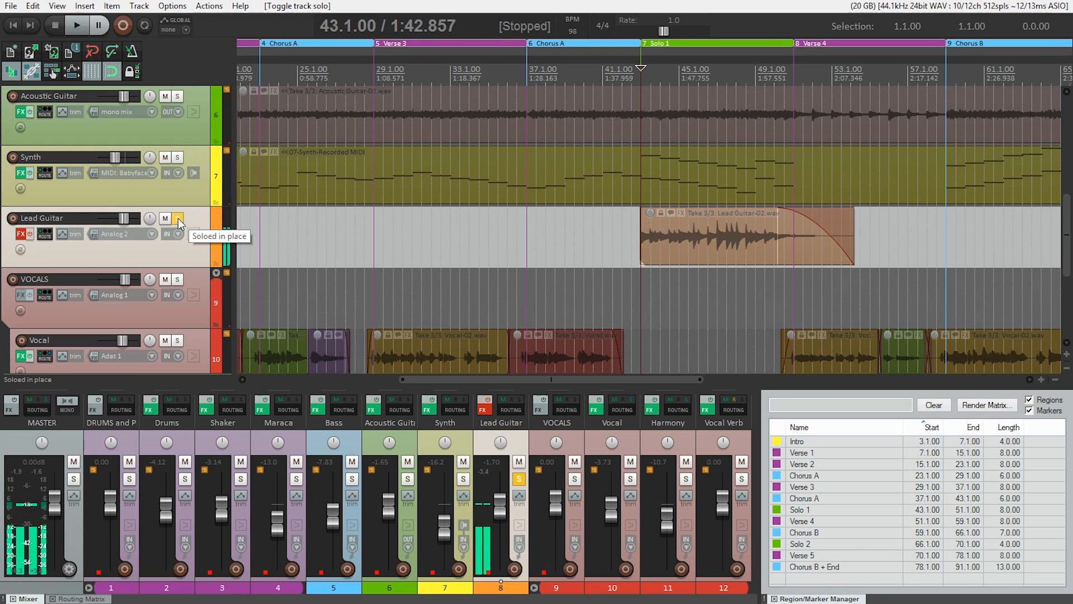
pyautogui.click(31, 235)
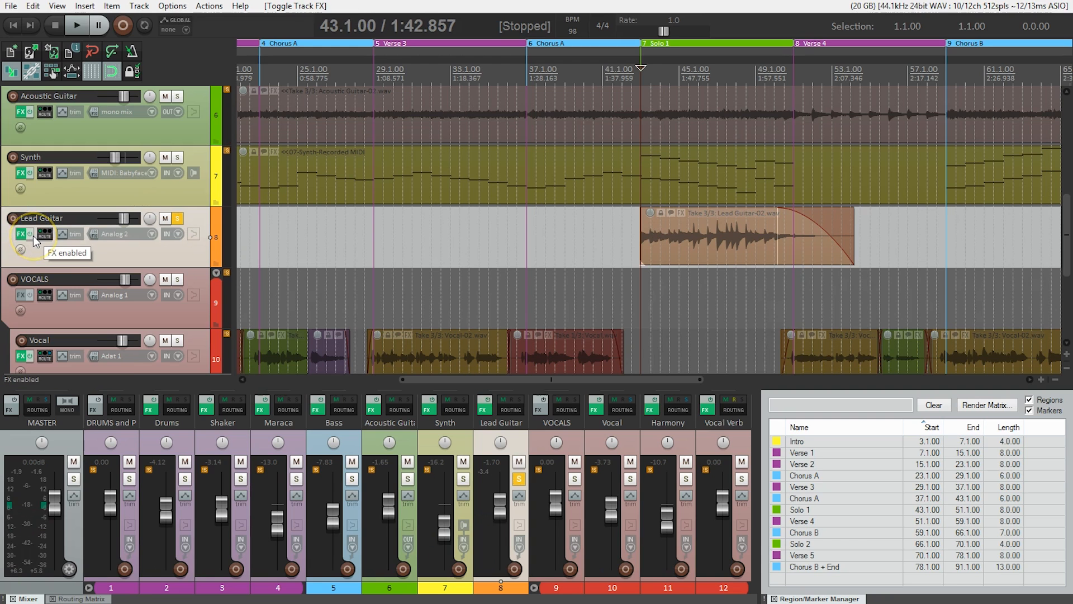
pyautogui.press('space')
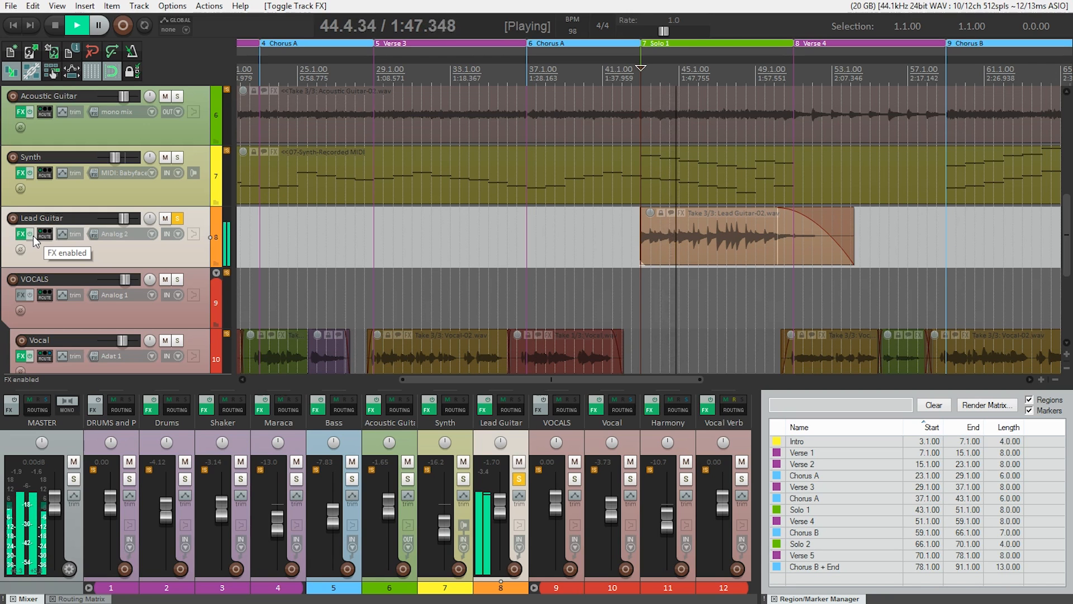
pyautogui.press('space')
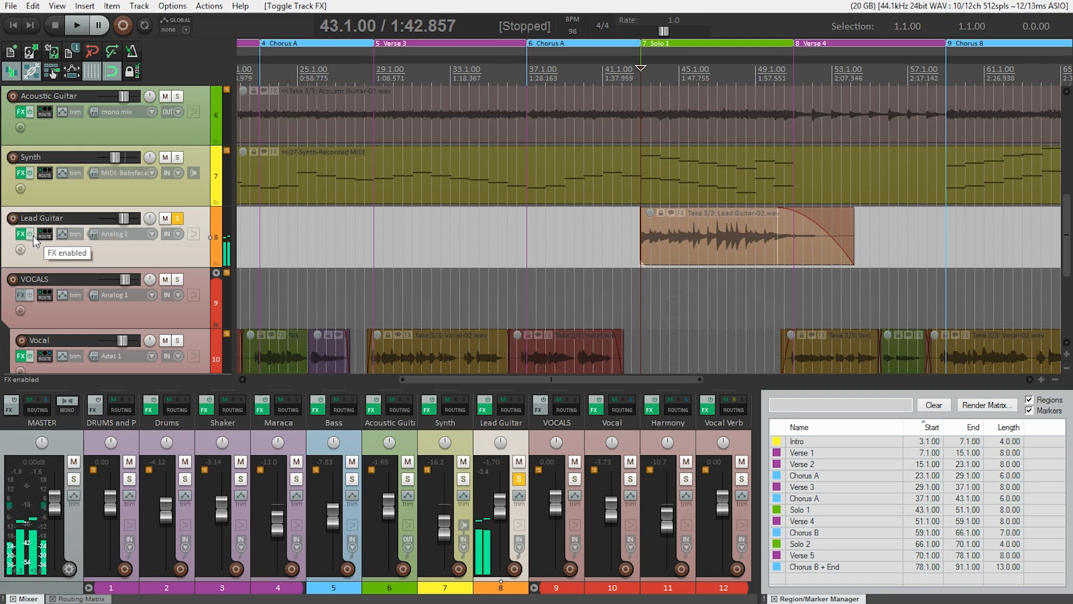